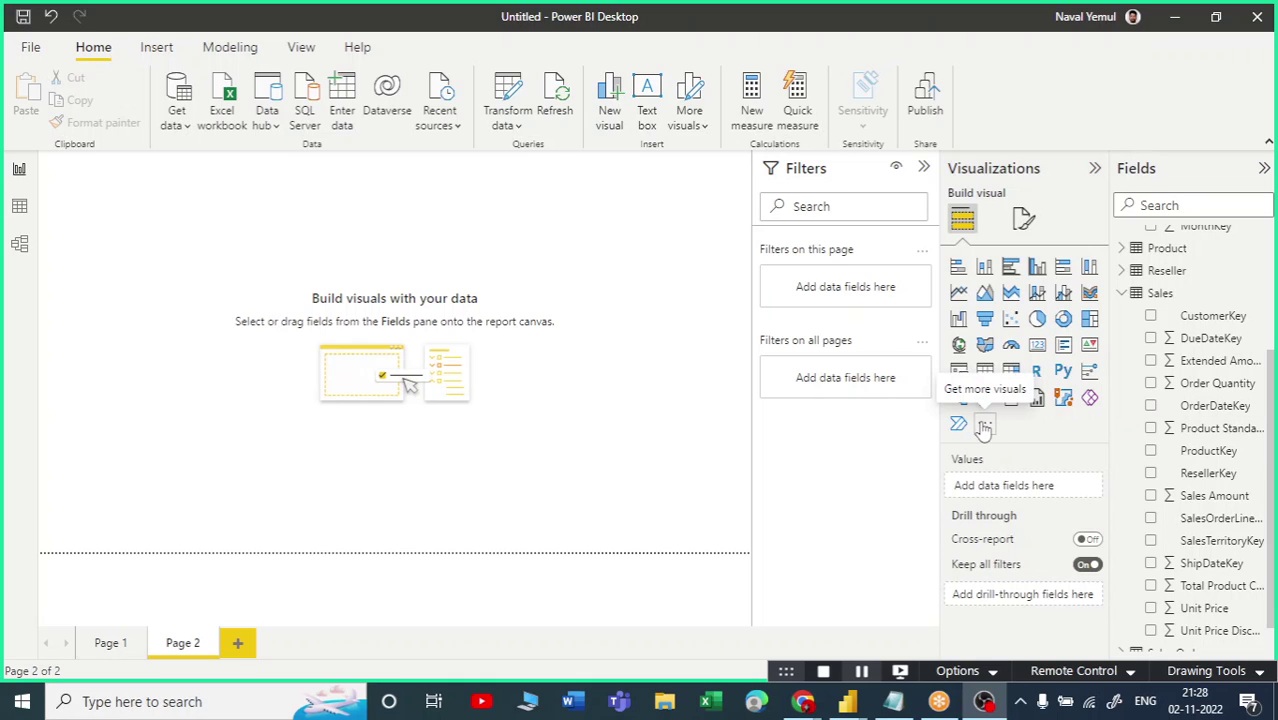
Search the visuals marketplace for 'Talla' and open the Calendar by Tallan listing.
left_click(984, 428)
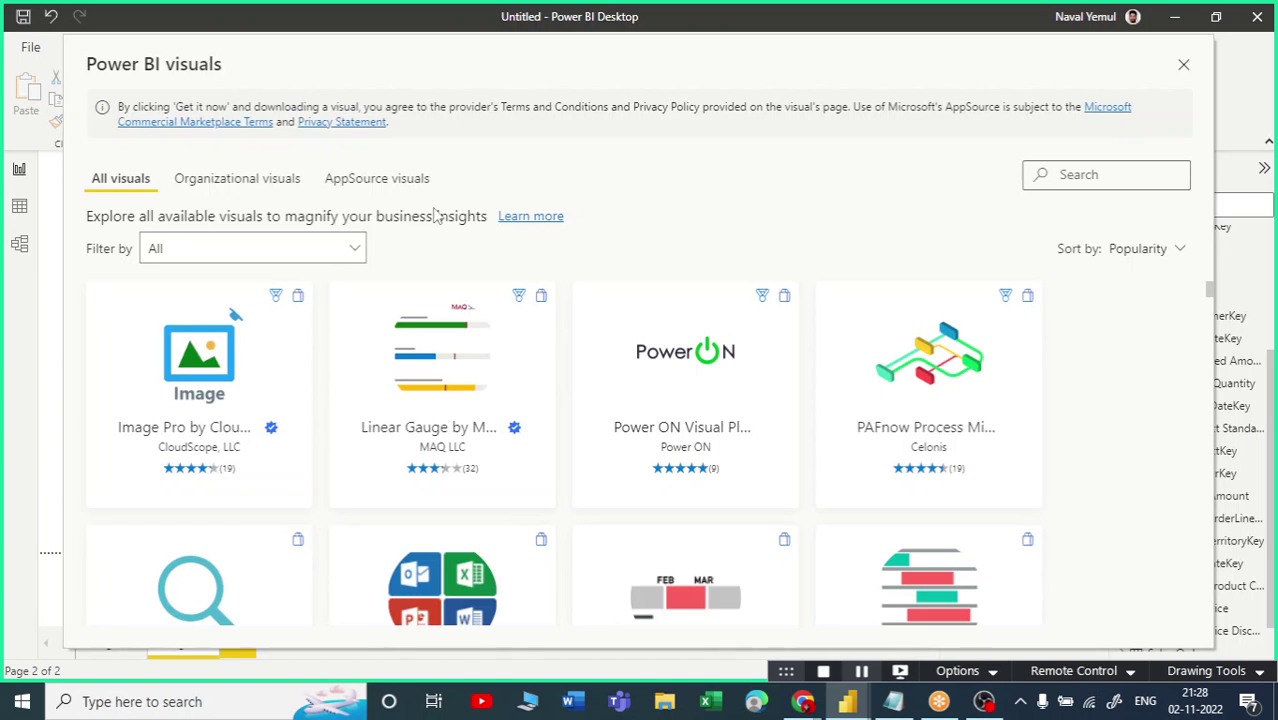
left_click(1097, 176)
type("Talla")
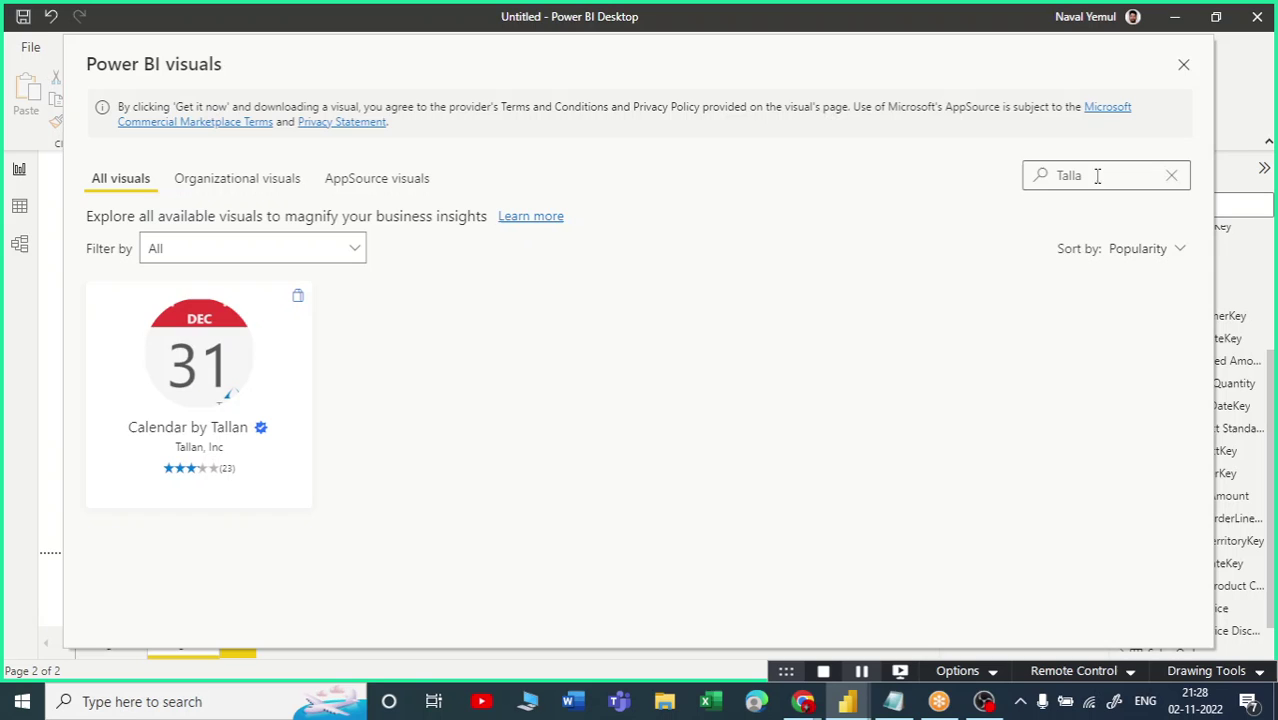
left_click(305, 425)
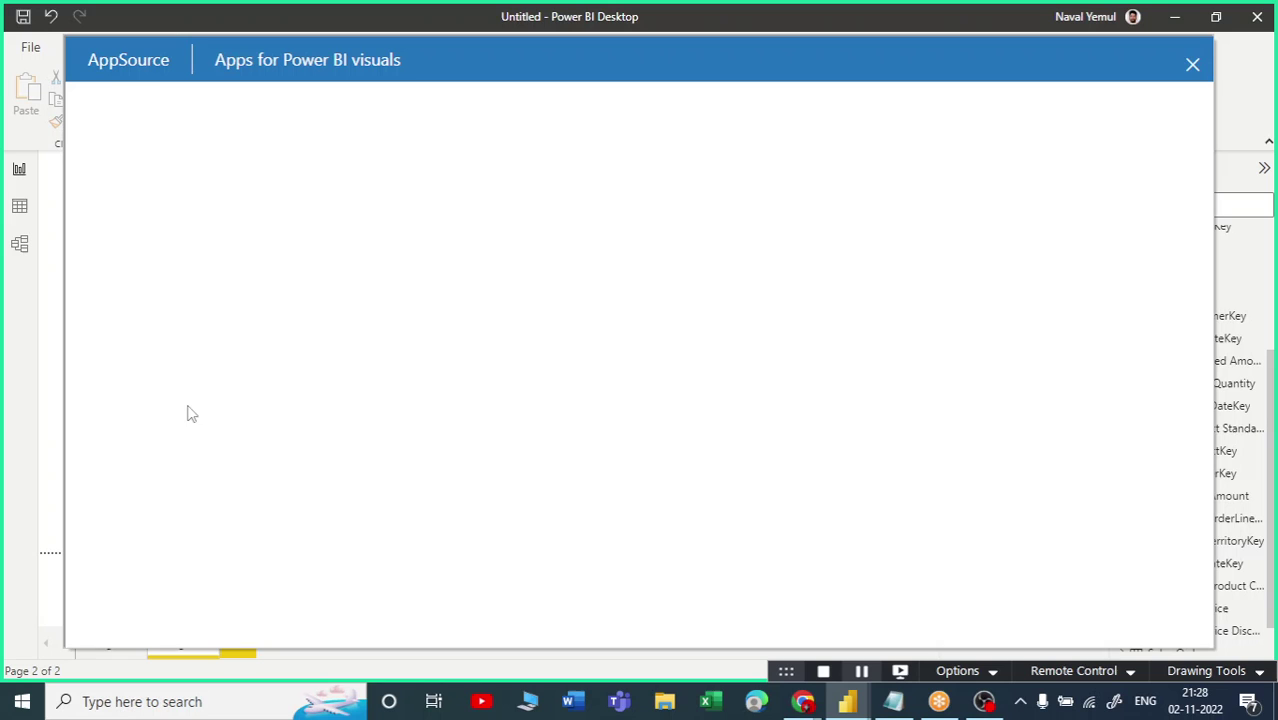
Add the Calendar by Tallan visual to the report and acknowledge the successful import.
left_click(188, 331)
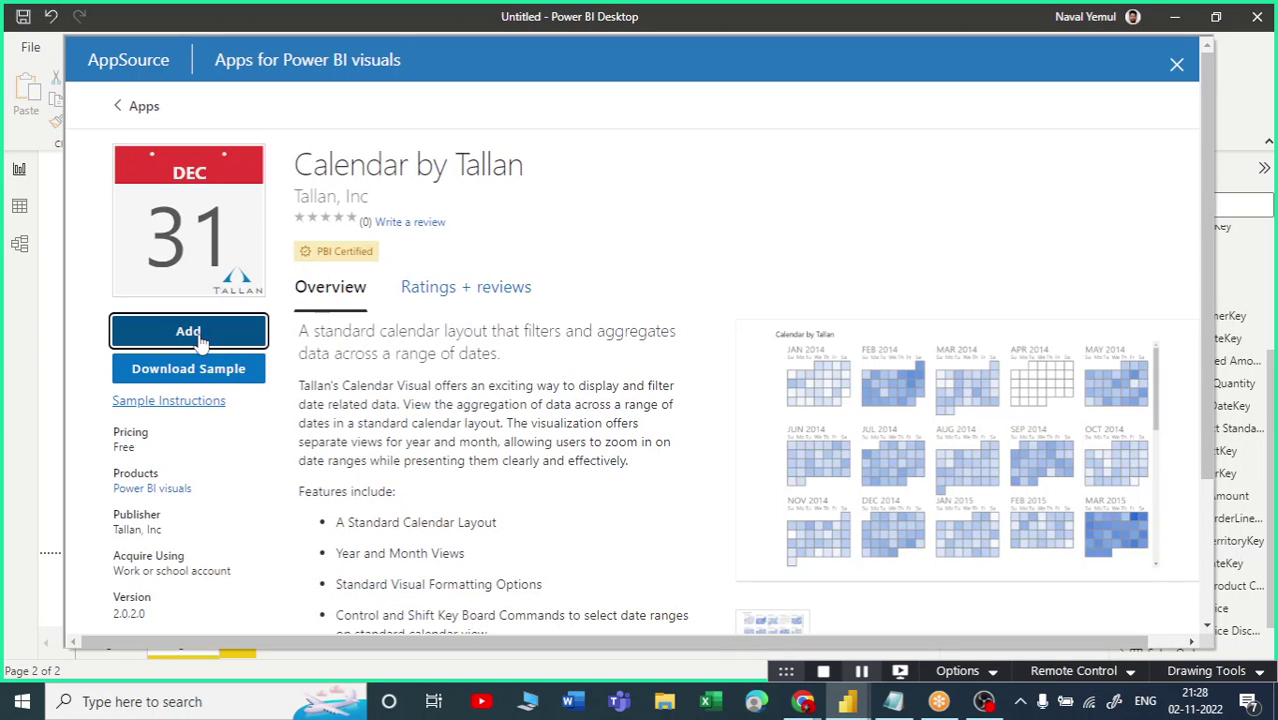
left_click(218, 340)
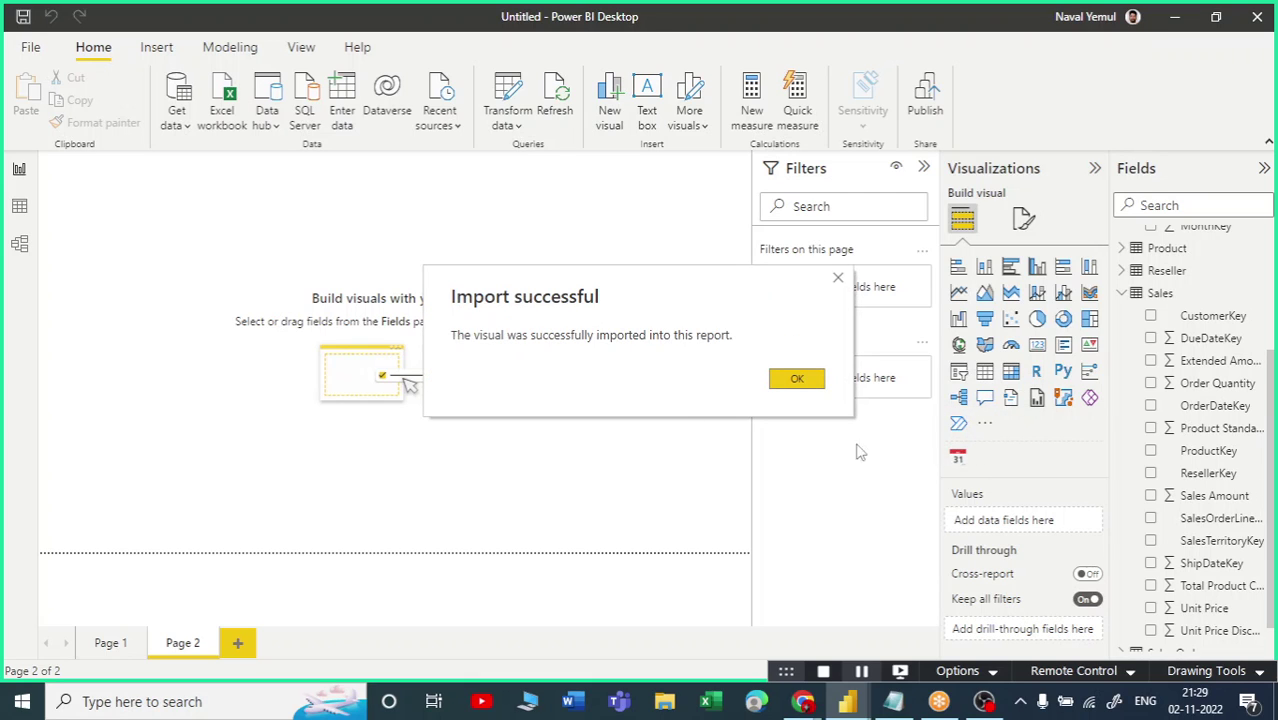
left_click(812, 384)
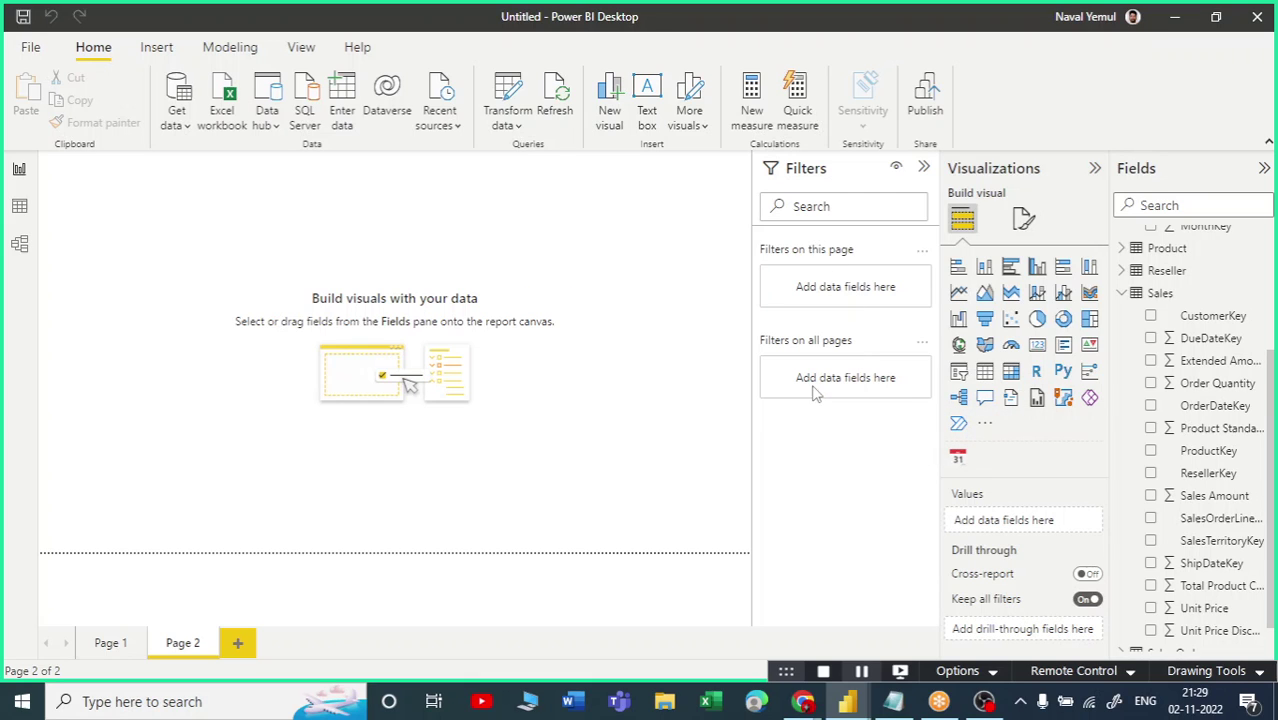
Place a Calendar by Tallan visual on the page and drag it larger.
left_click(957, 456)
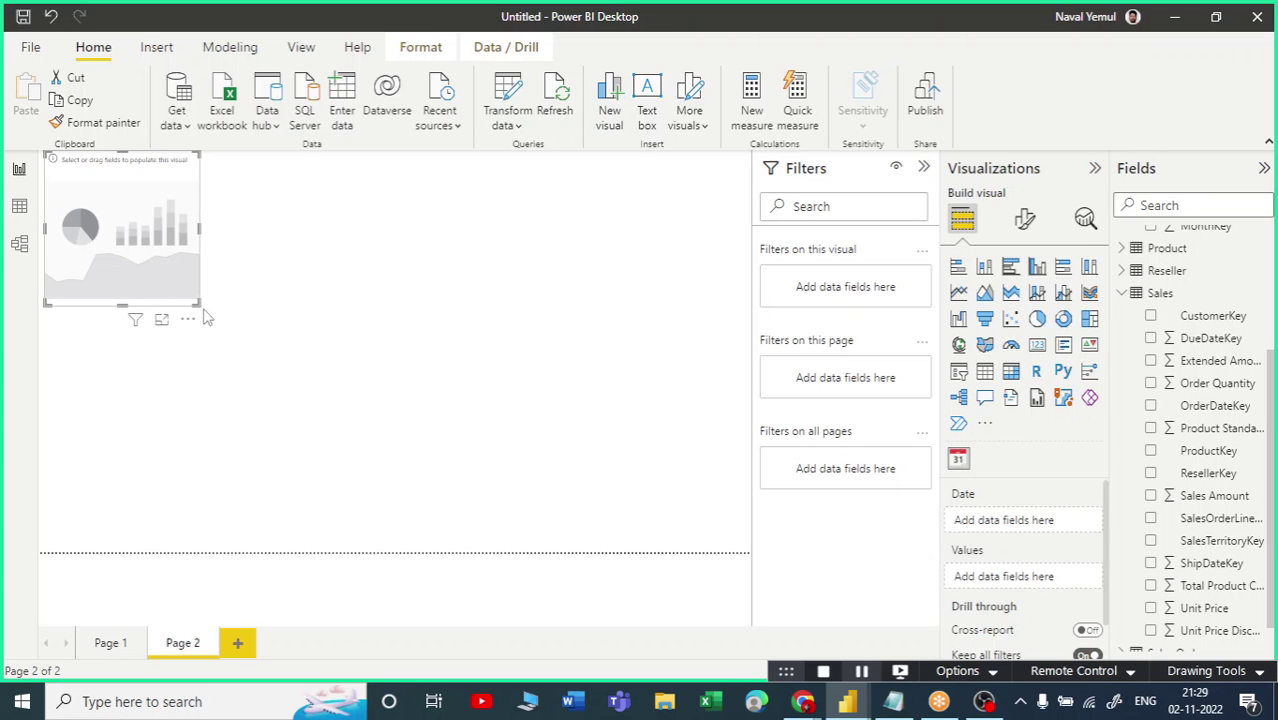
left_click_drag(198, 302, 660, 371)
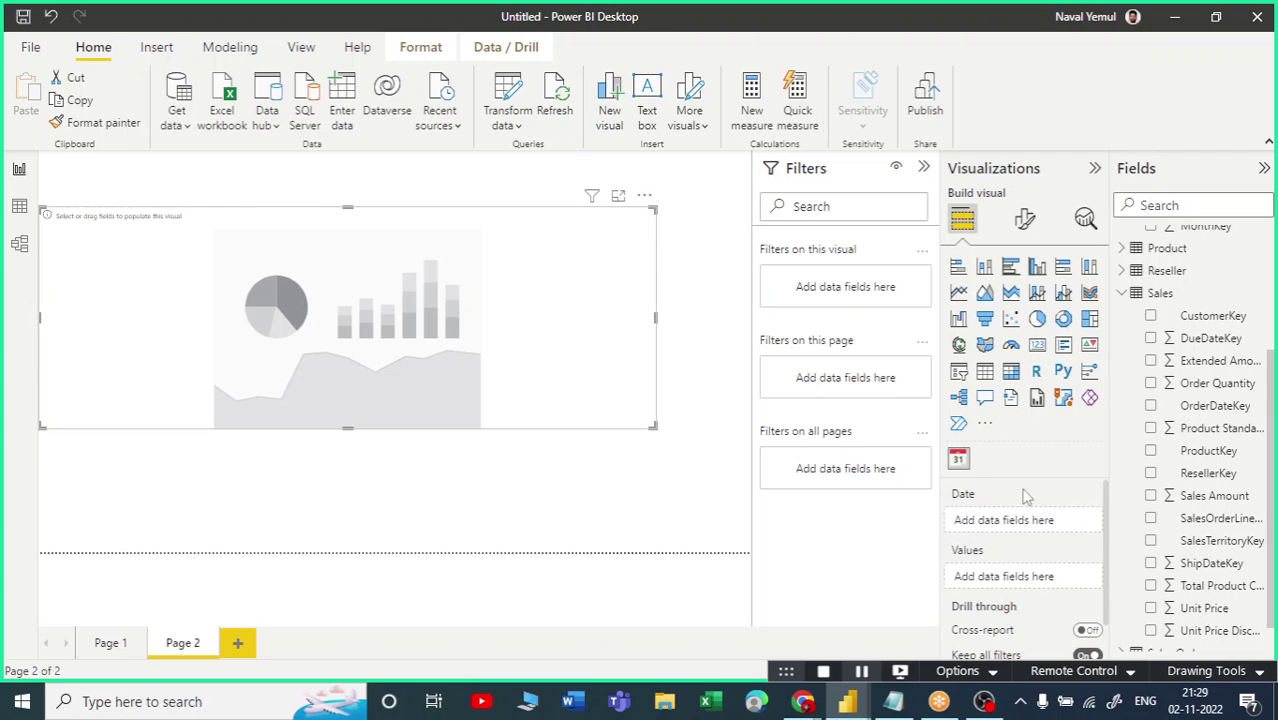
scroll(1147, 360, "up", 3)
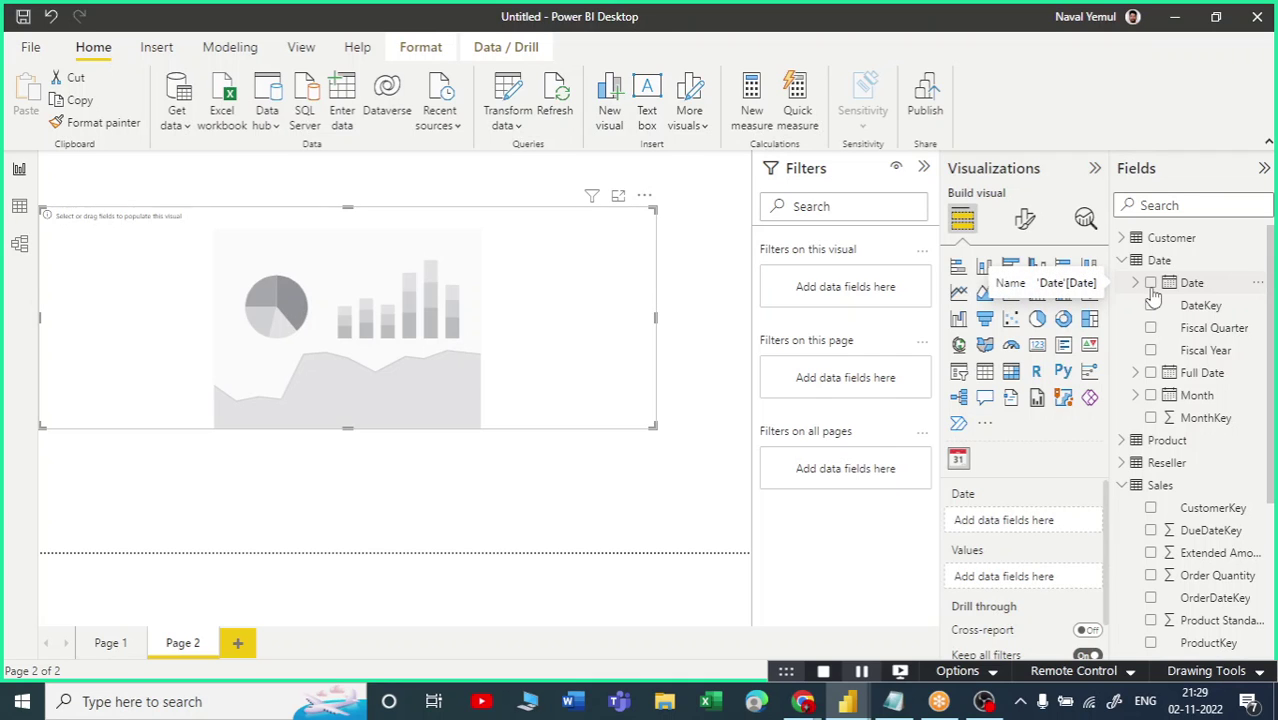
Add Date to the Date well and Sales Amount to the Values well.
left_click_drag(1153, 290, 1000, 528)
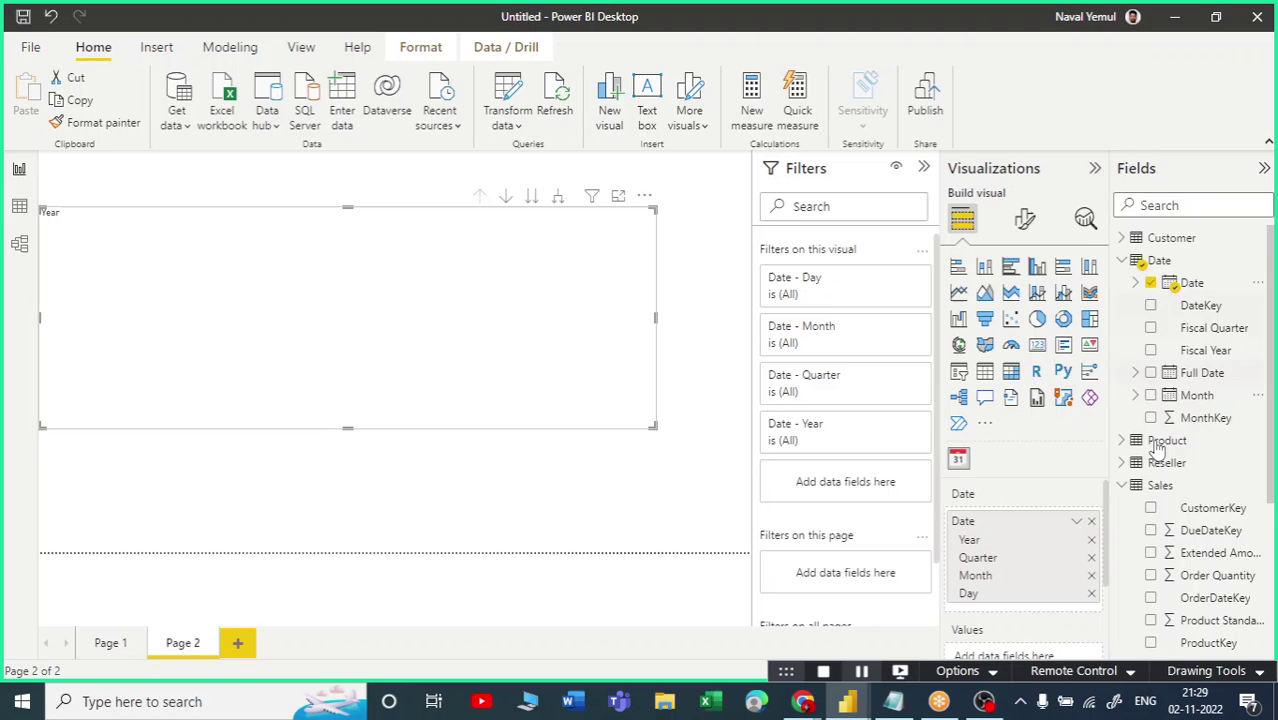
scroll(1157, 450, "down", 5)
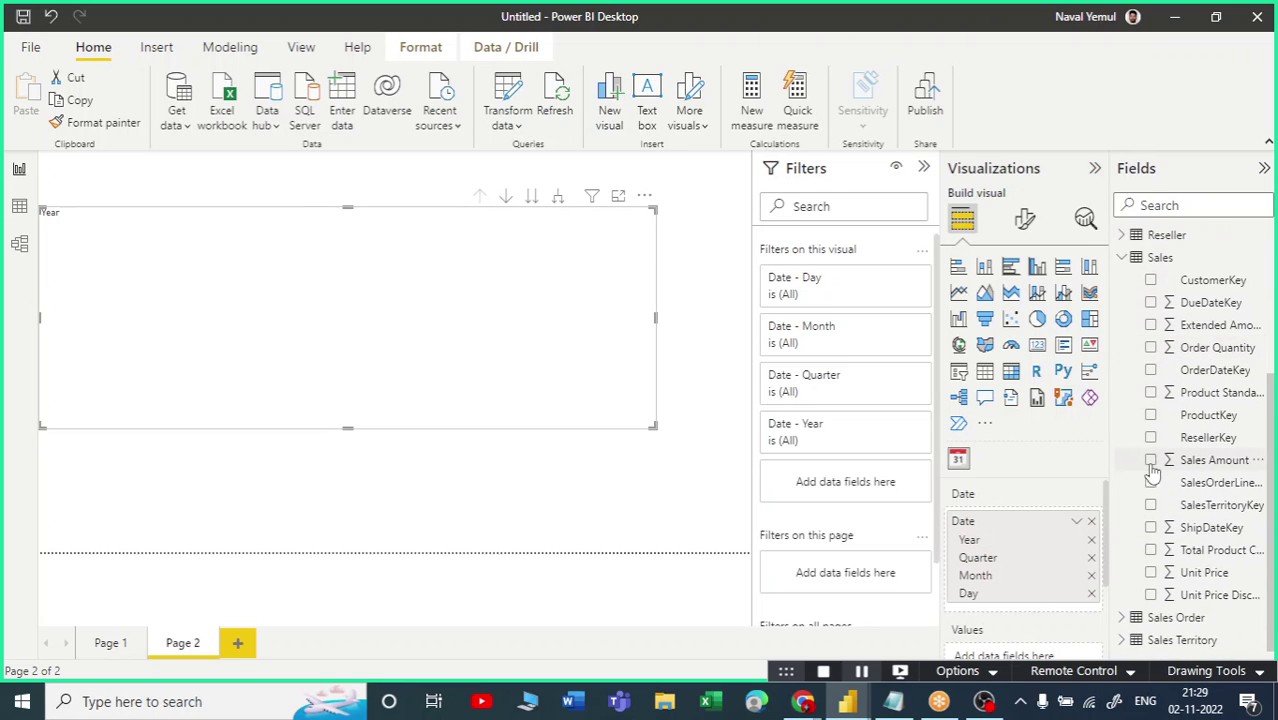
left_click_drag(1157, 463, 1013, 655)
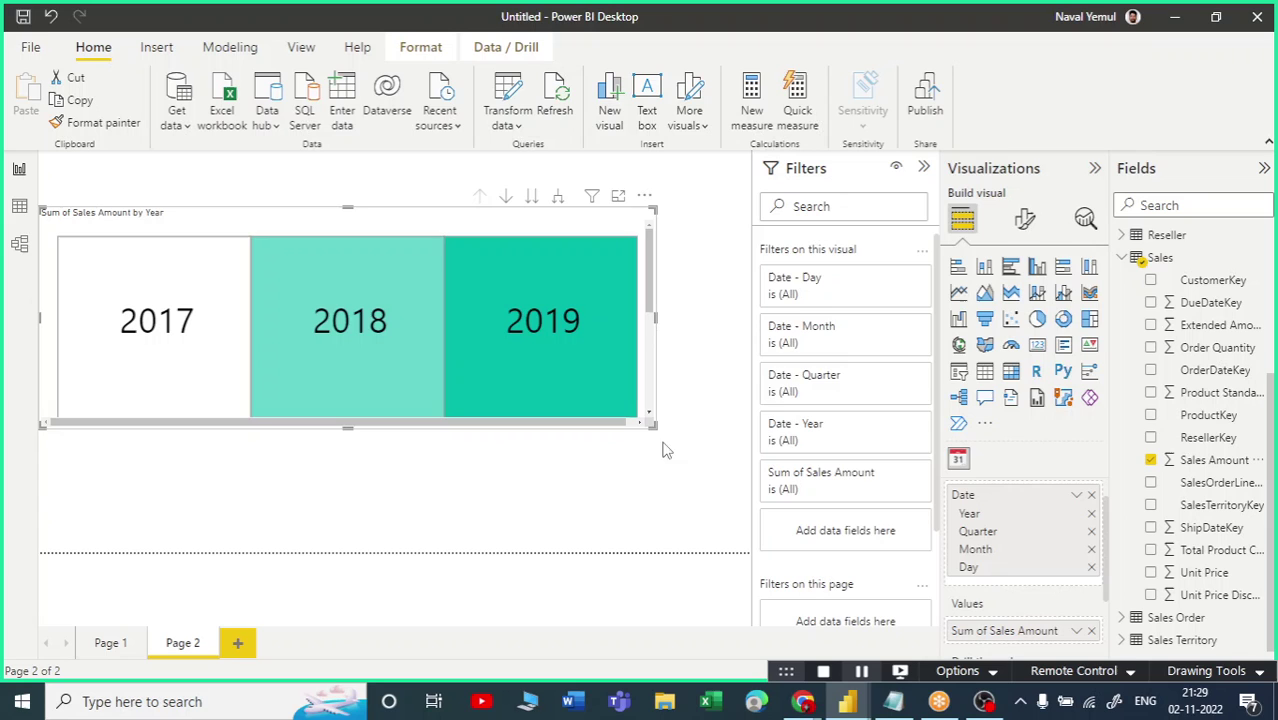
Enlarge the calendar visual so all year tiles through 2020 fit.
left_click(659, 432)
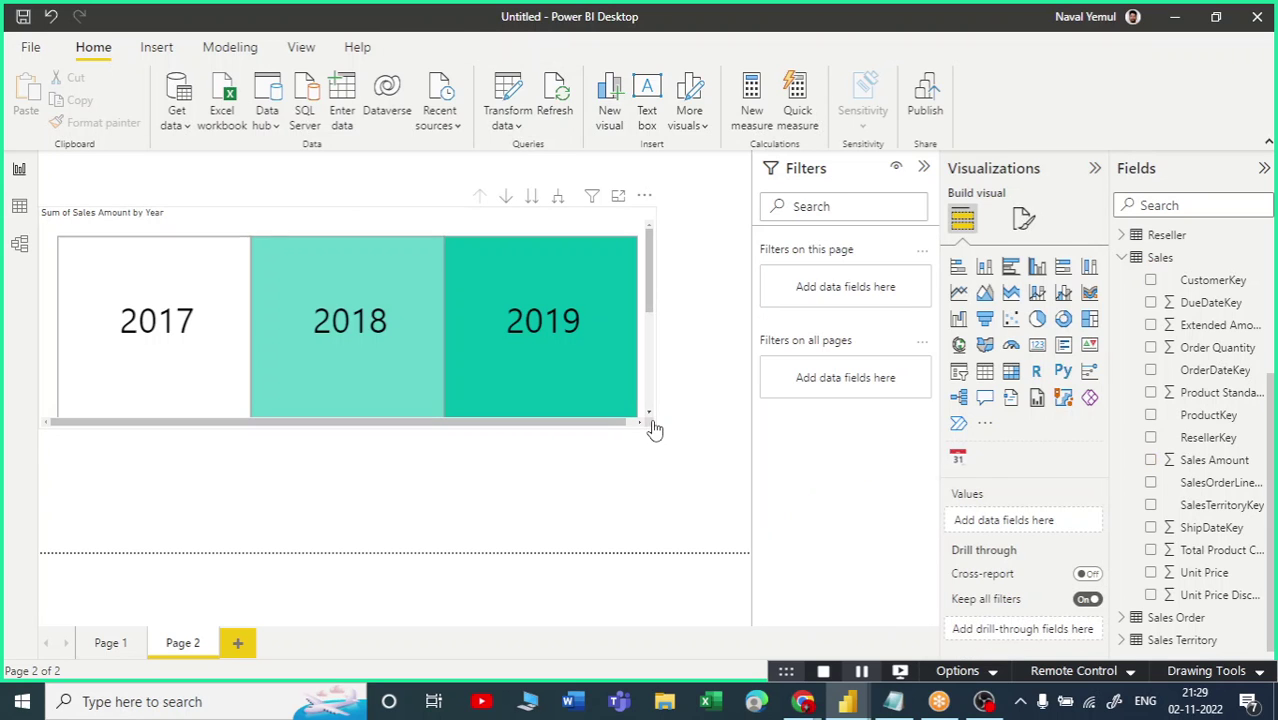
left_click(659, 436)
left_click_drag(659, 436, 708, 548)
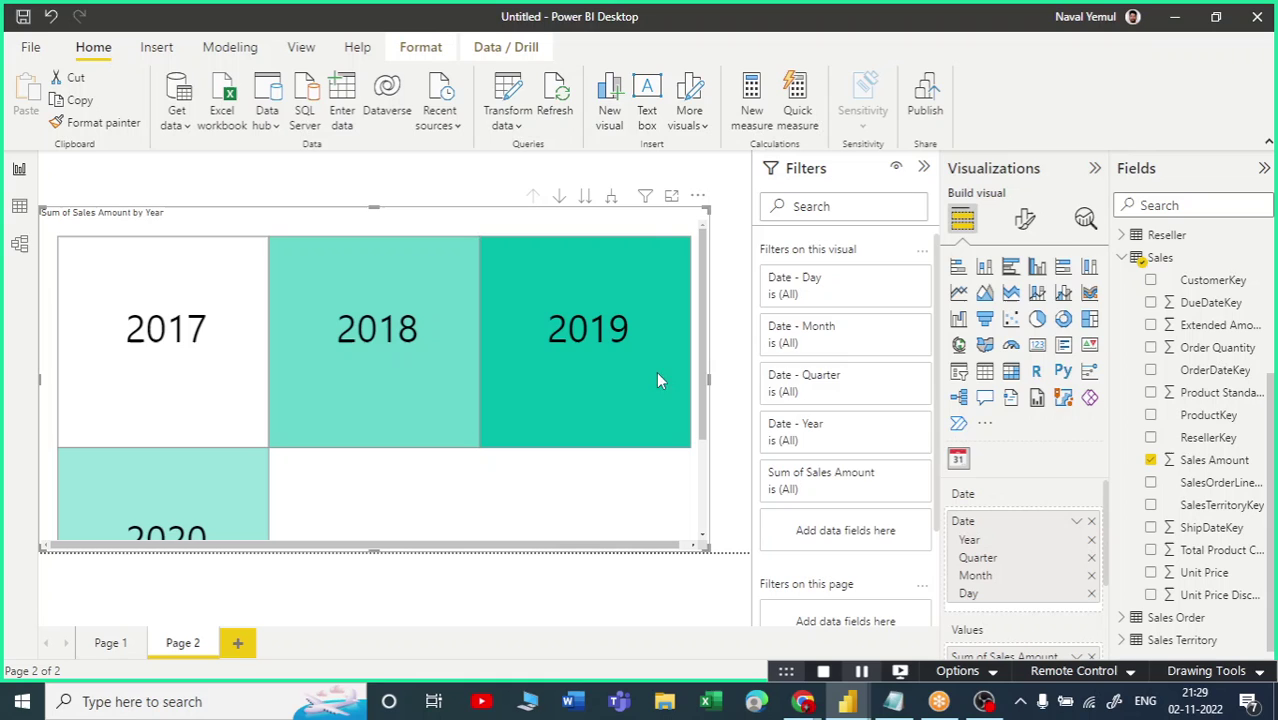
left_click_drag(705, 206, 715, 166)
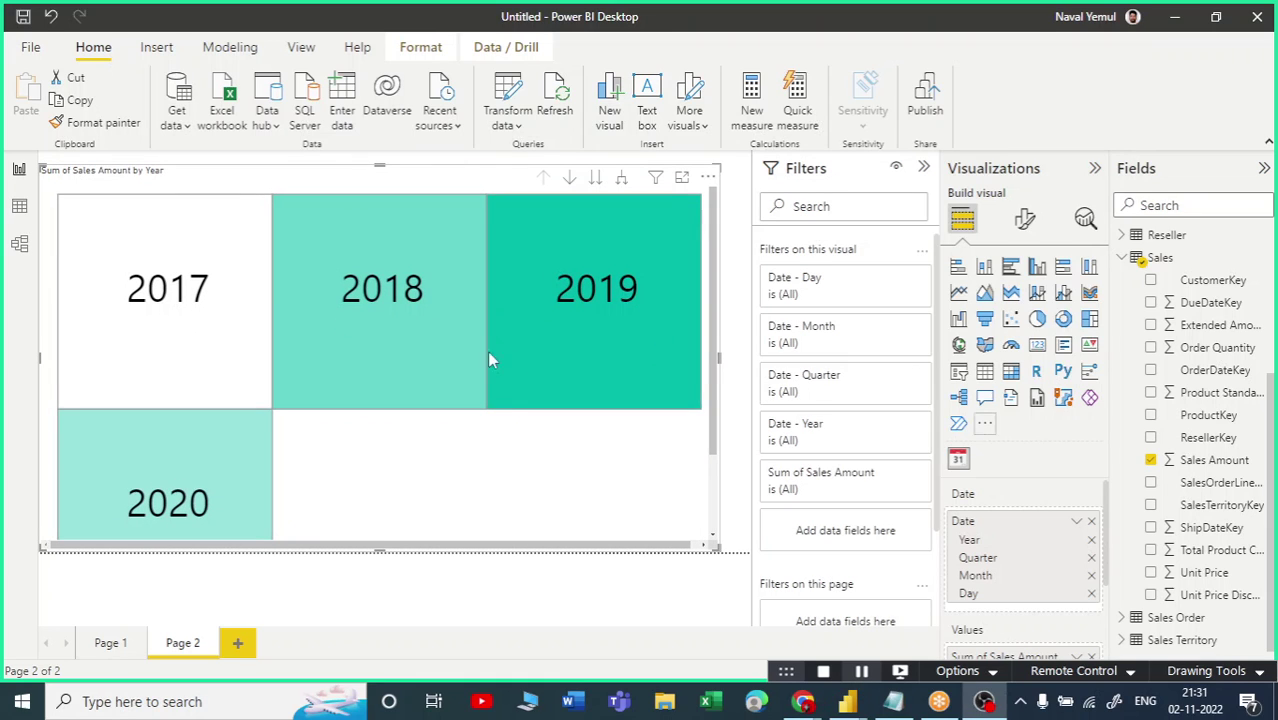
scroll(995, 550, "down", 2)
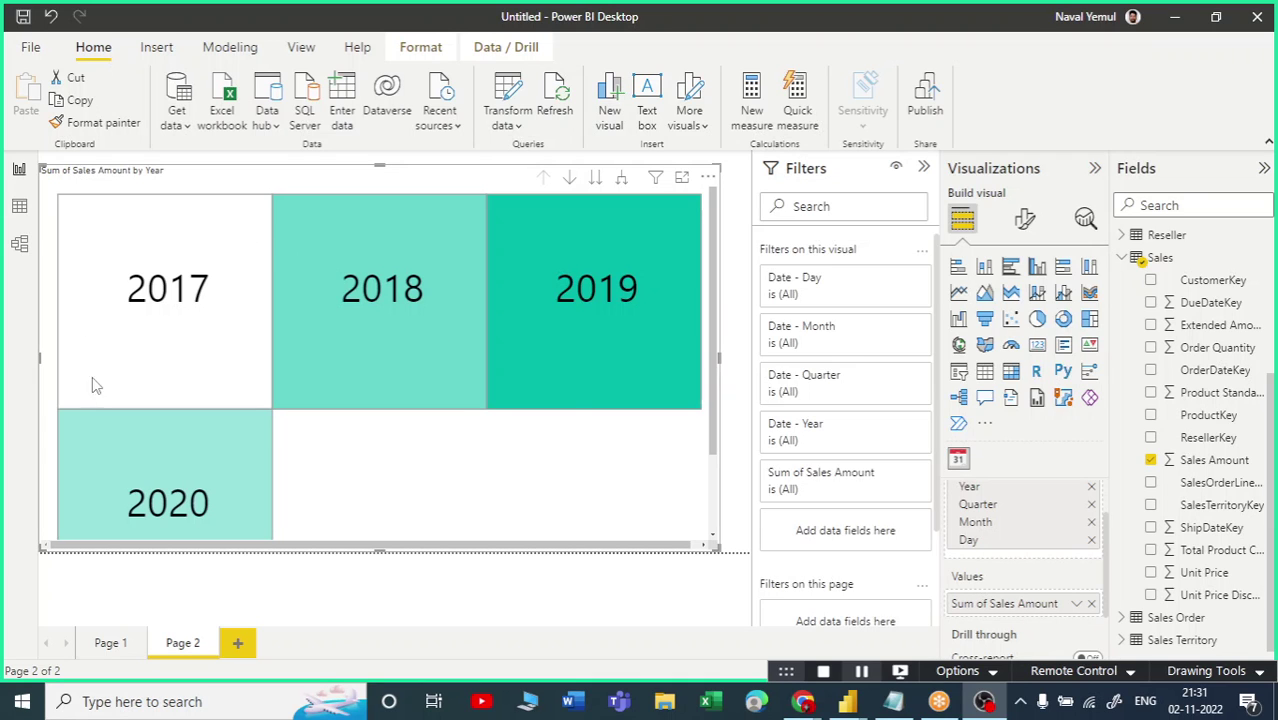
mouse_move(113, 317)
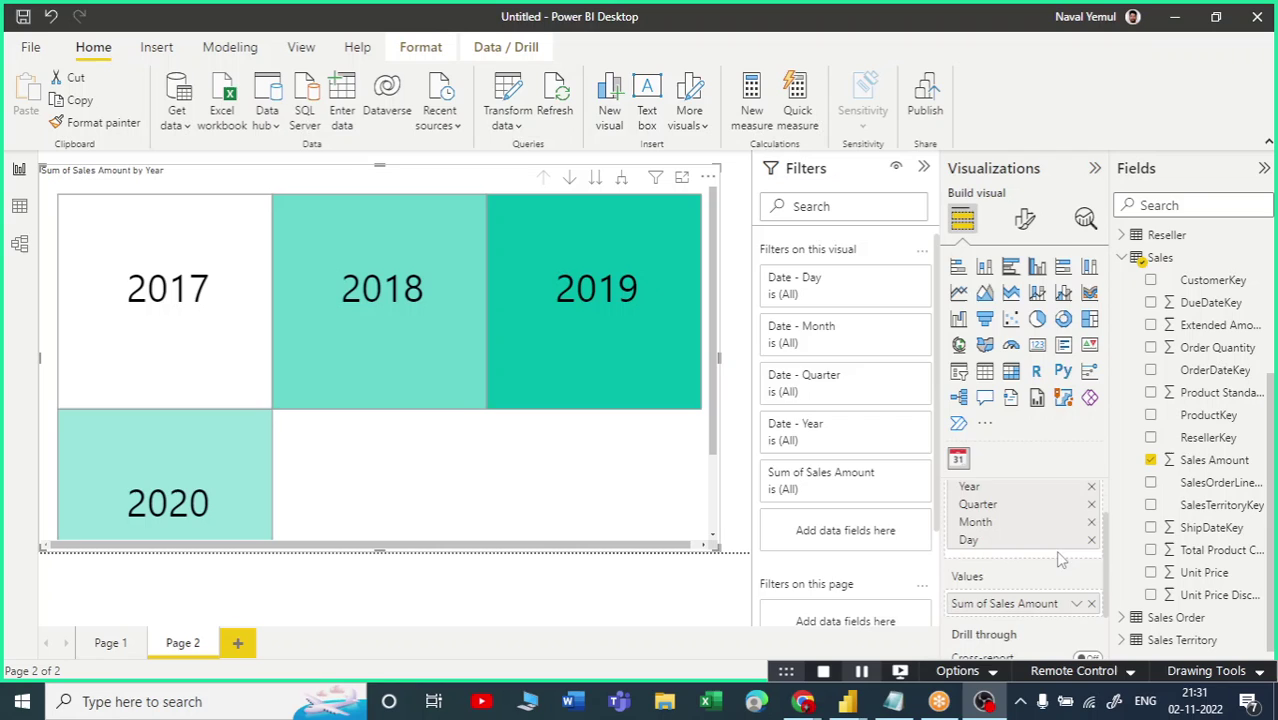
scroll(1059, 555, "up", 1)
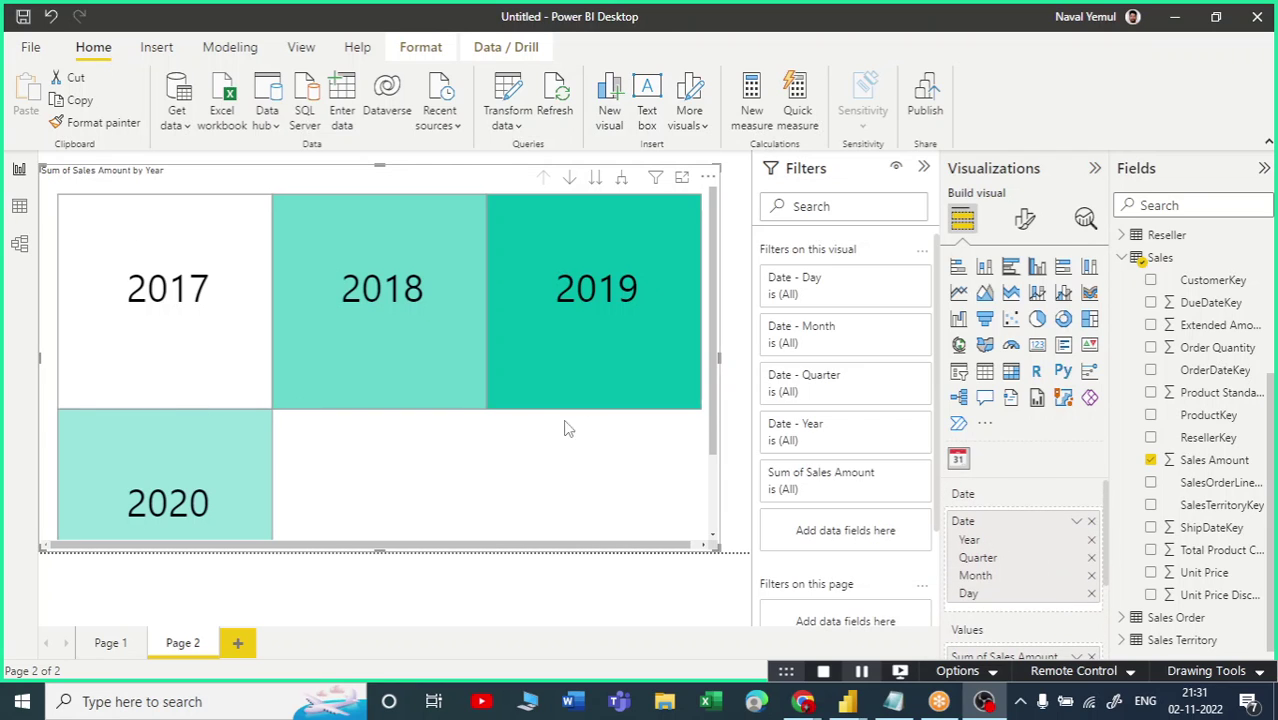
Switch the Date field from Date Hierarchy to plain Date.
left_click(1079, 526)
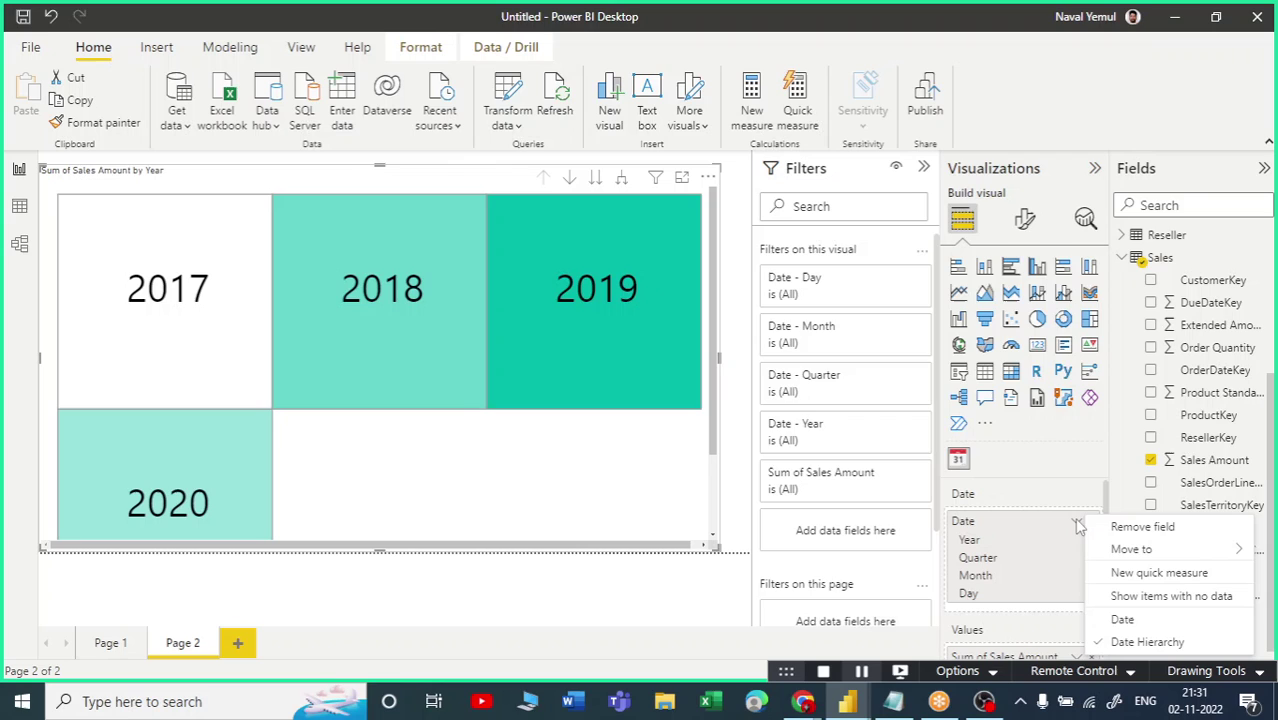
left_click(1120, 621)
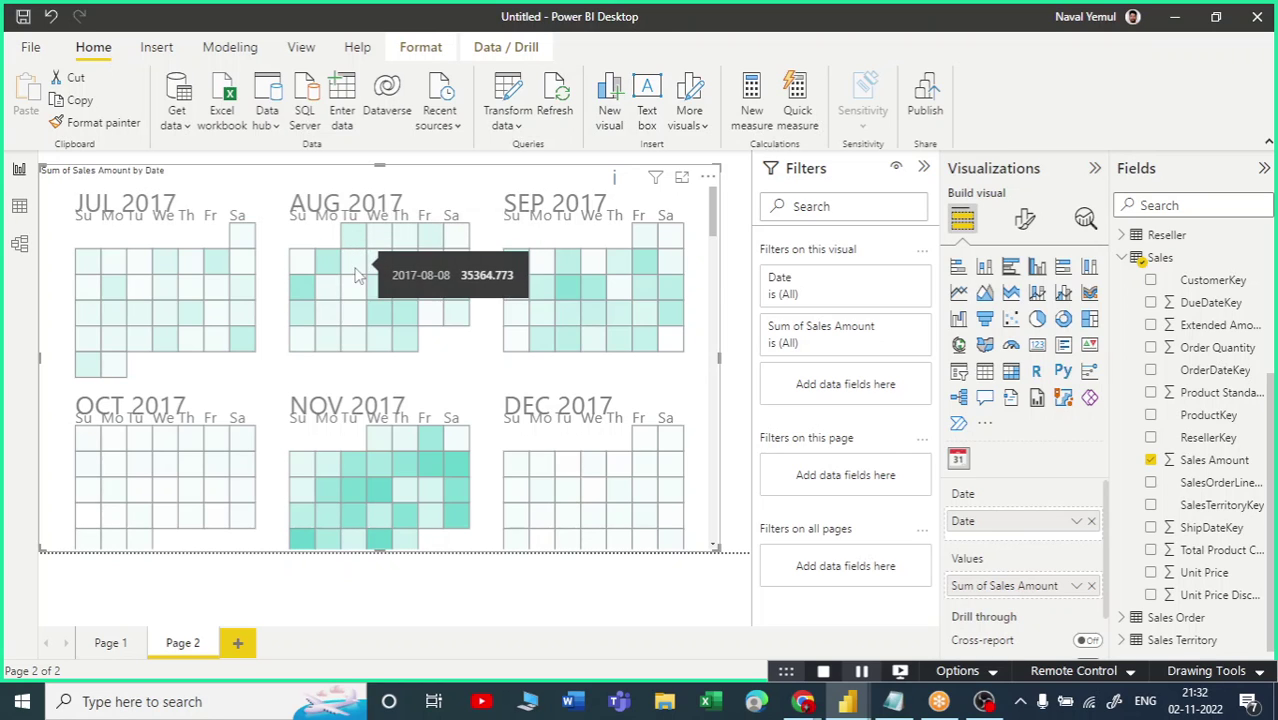
mouse_move(343, 300)
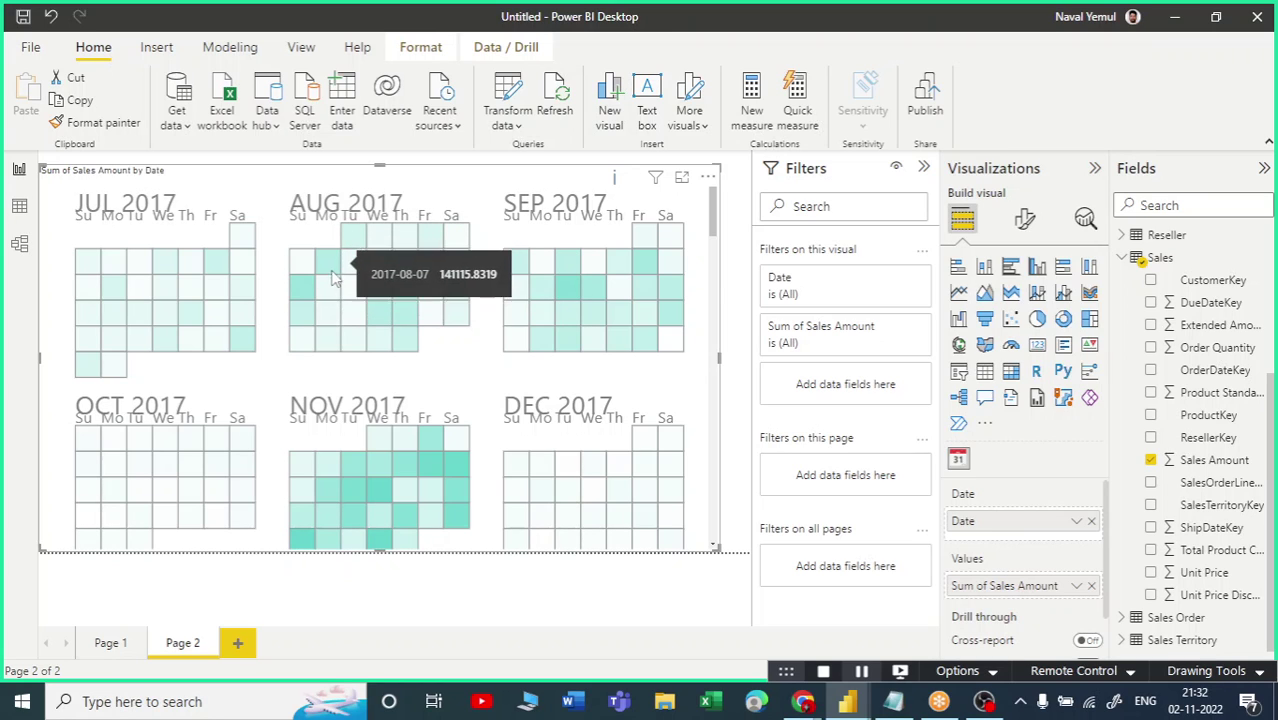
mouse_move(392, 290)
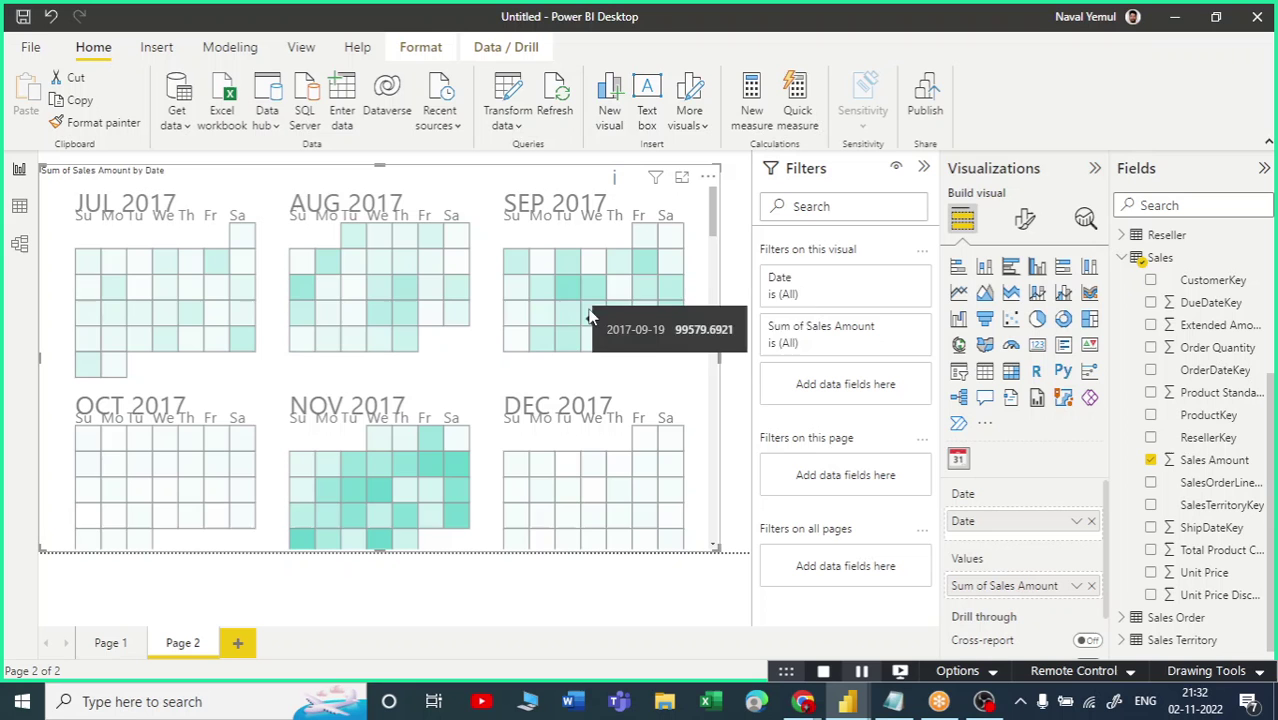
mouse_move(565, 297)
scroll(436, 352, "down", 3)
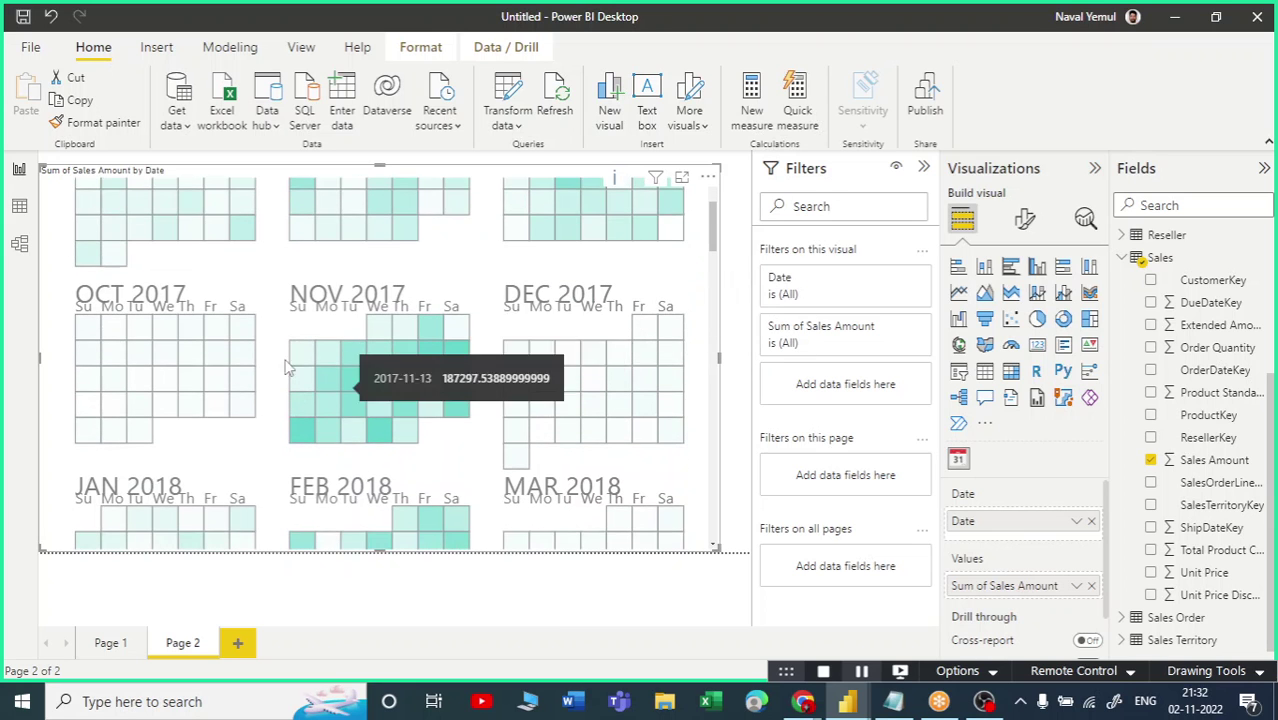
scroll(480, 330, "down", 2)
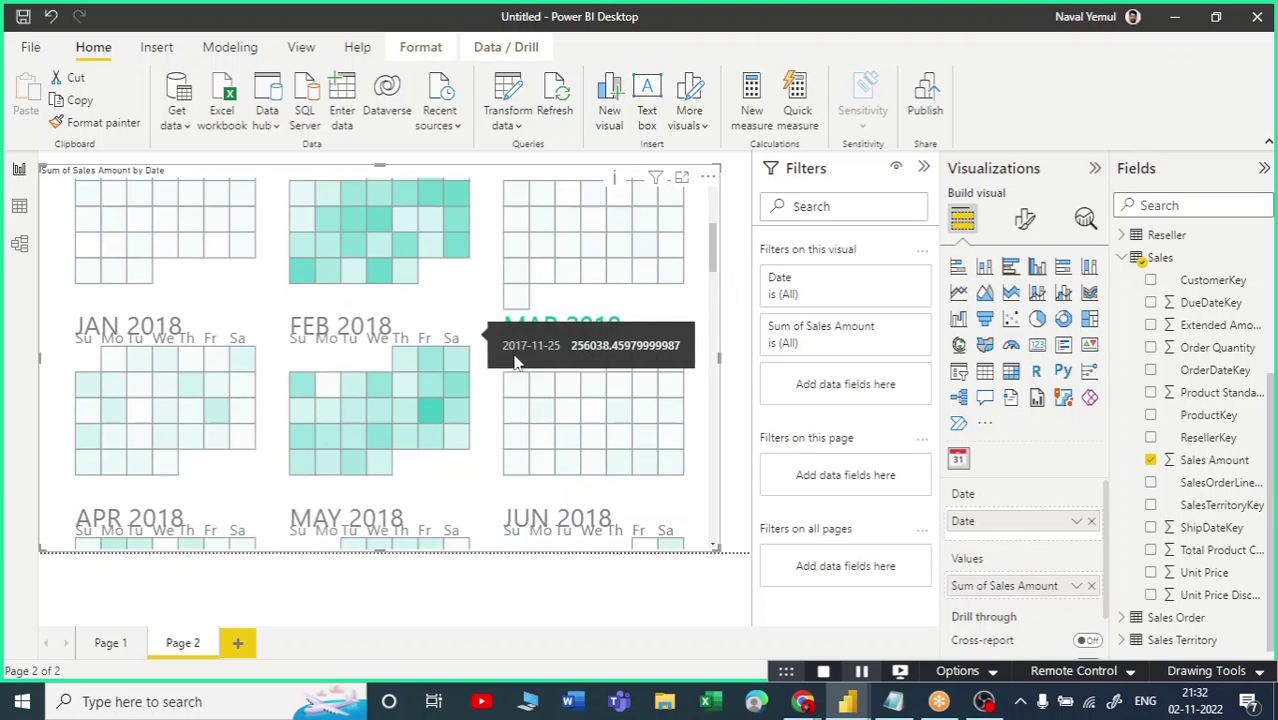
scroll(521, 336, "up", 1)
scroll(555, 308, "up", 1)
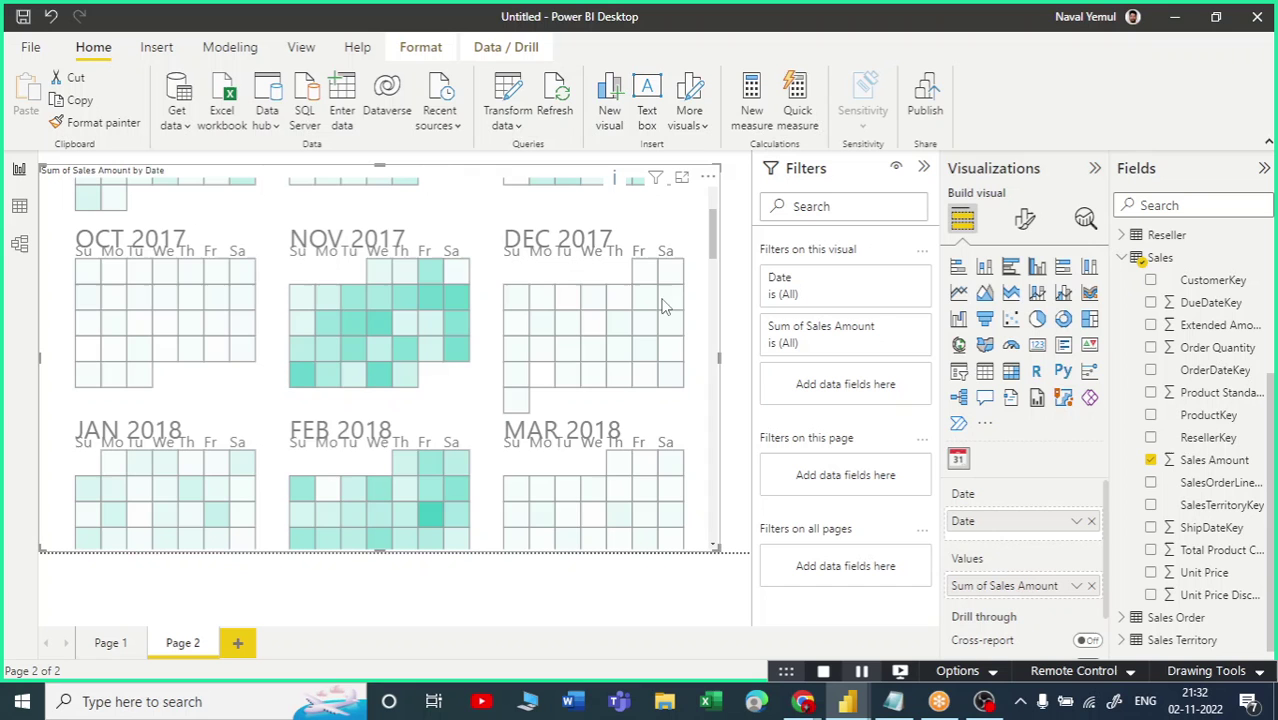
scroll(379, 368, "down", 13)
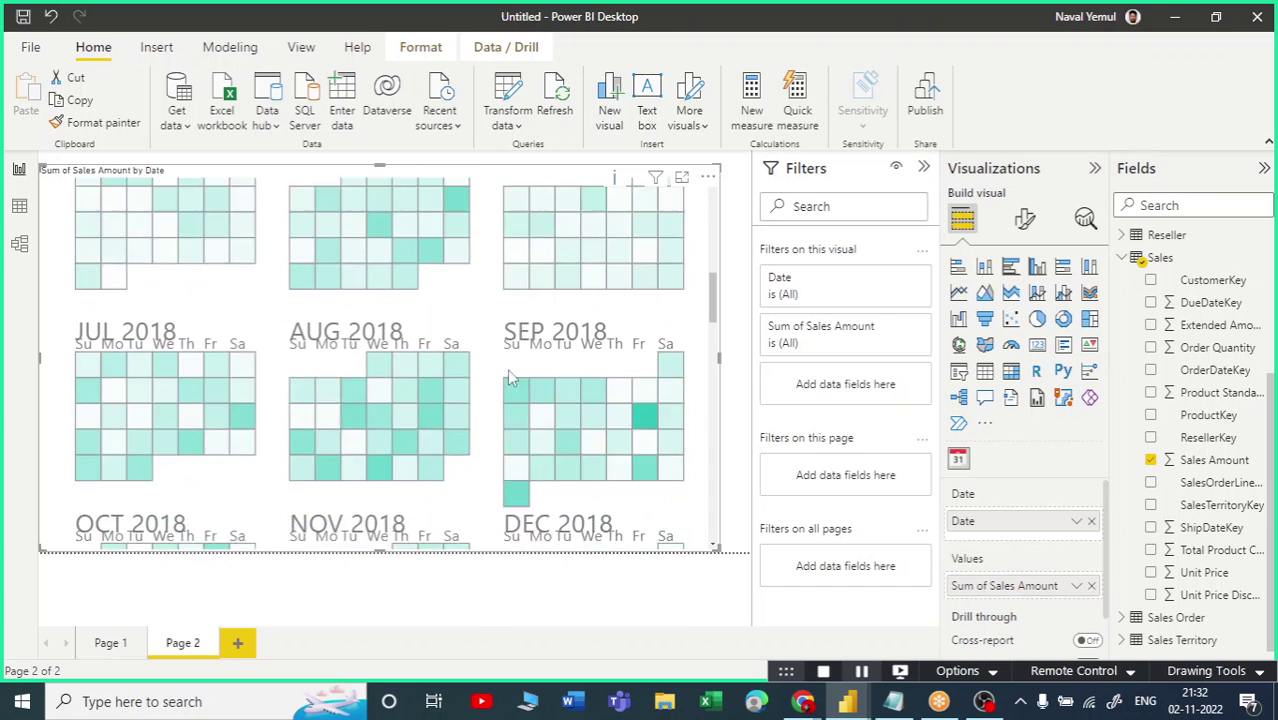
scroll(386, 385, "down", 13)
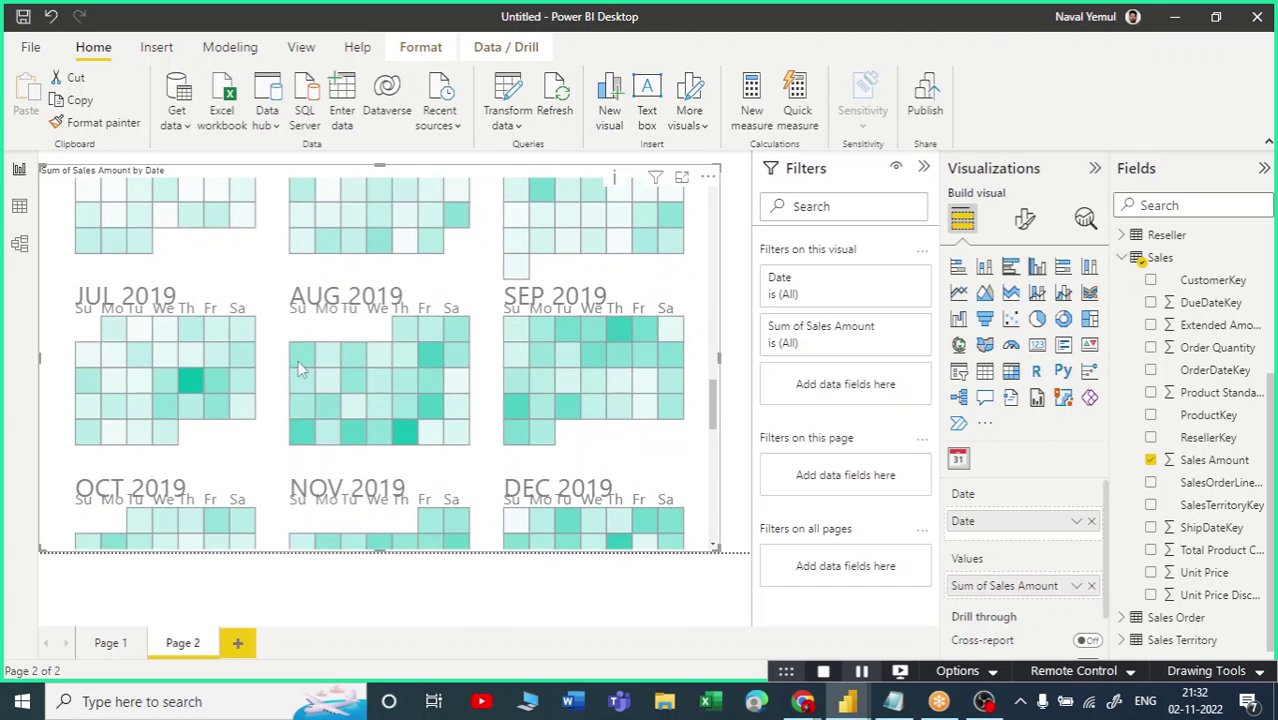
scroll(380, 360, "up", 1)
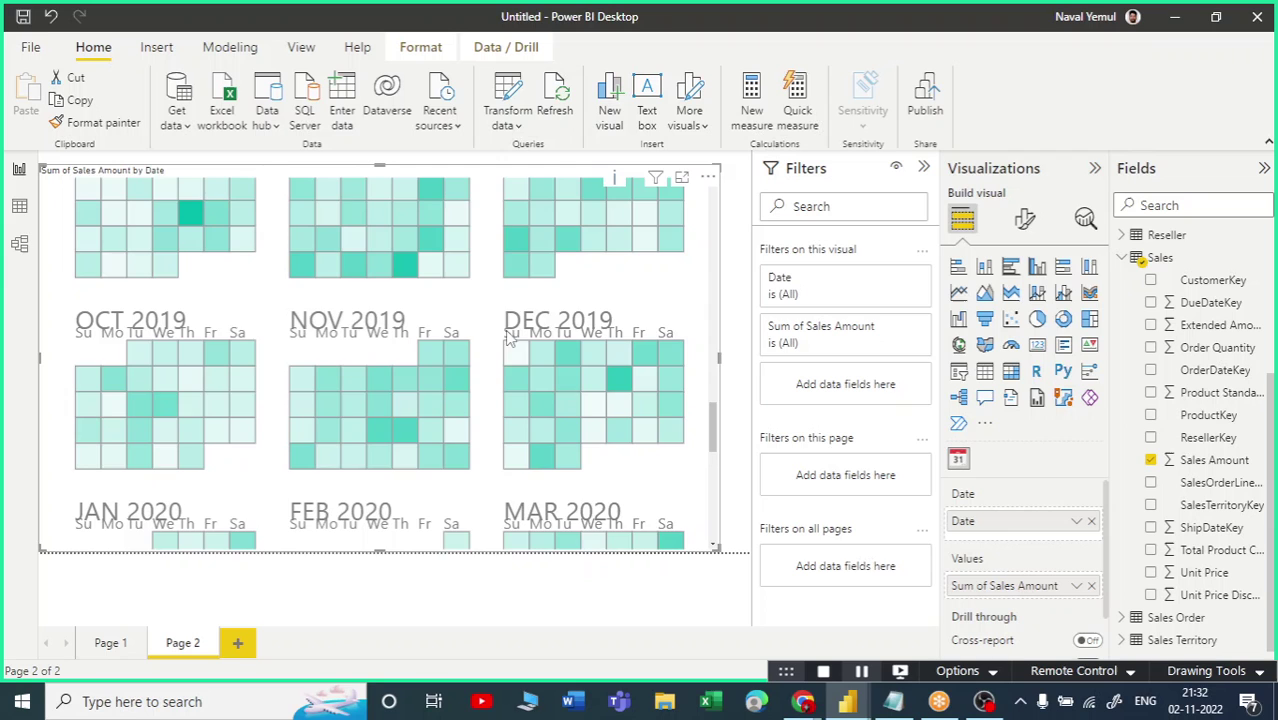
scroll(515, 358, "up", 1)
scroll(515, 358, "up", 1)
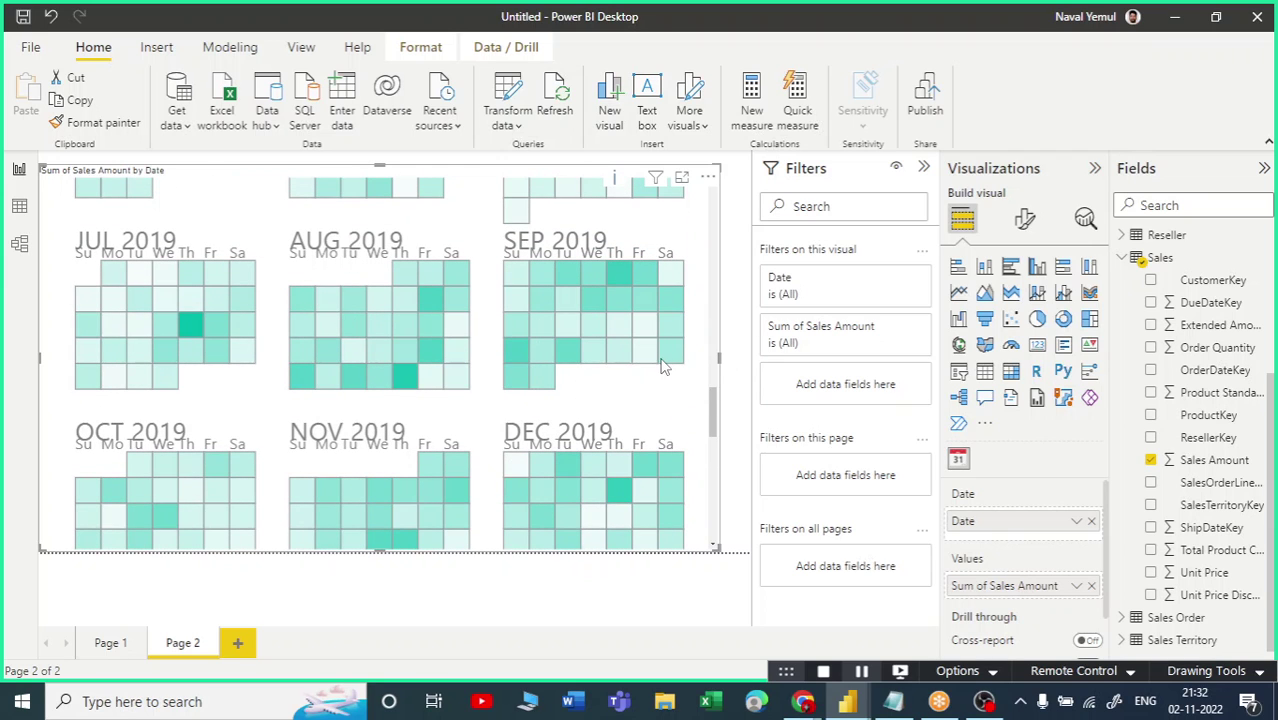
scroll(450, 345, "down", 1)
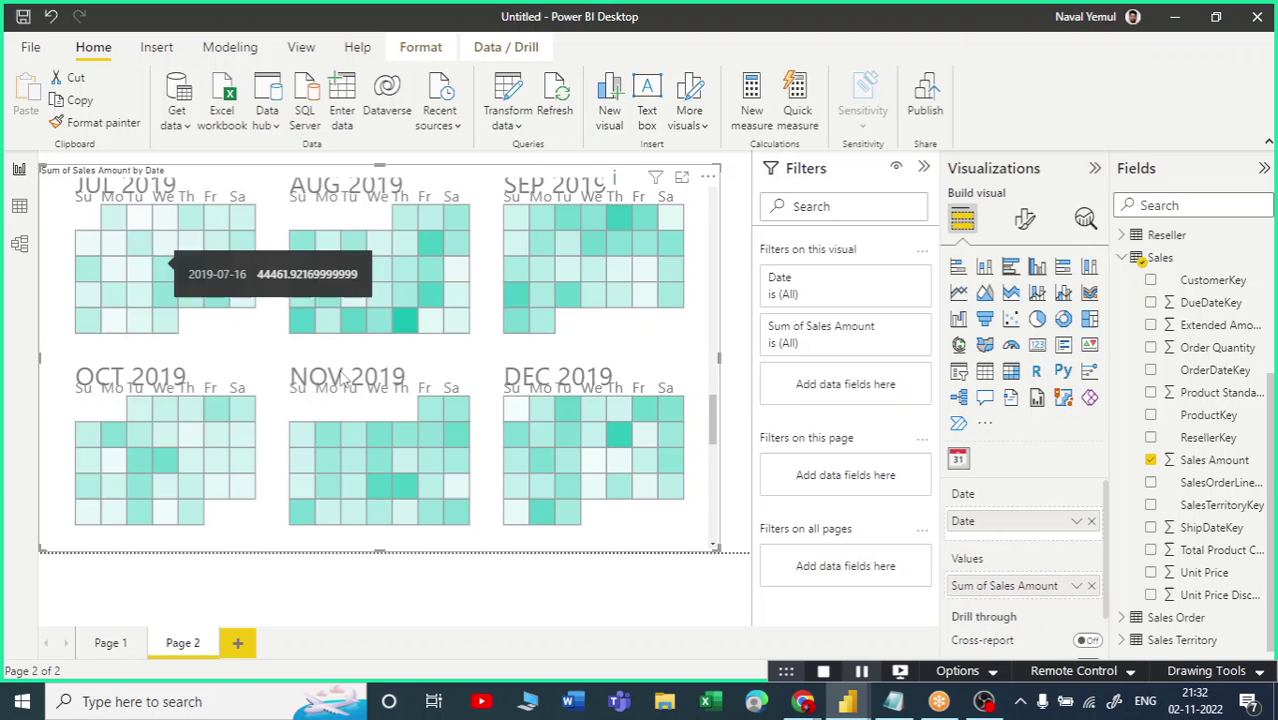
scroll(521, 292, "down", 5)
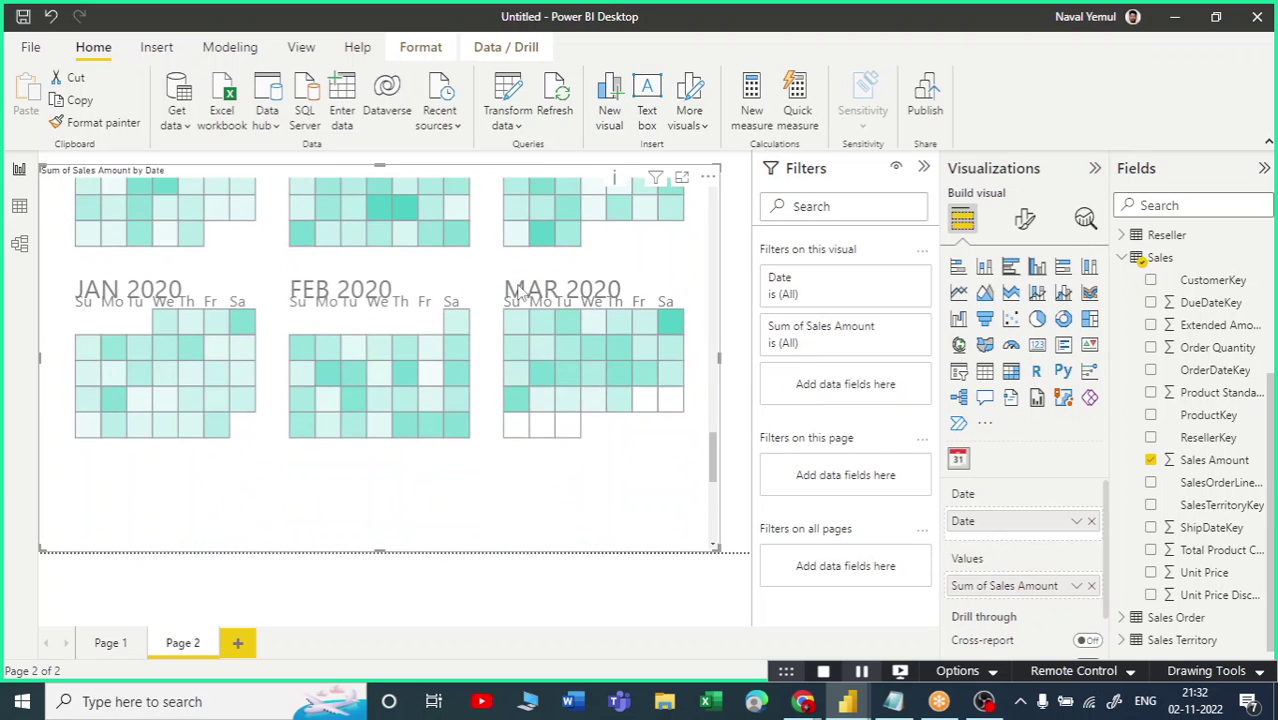
scroll(536, 385, "down", 3)
scroll(474, 365, "up", 5)
scroll(480, 338, "up", 5)
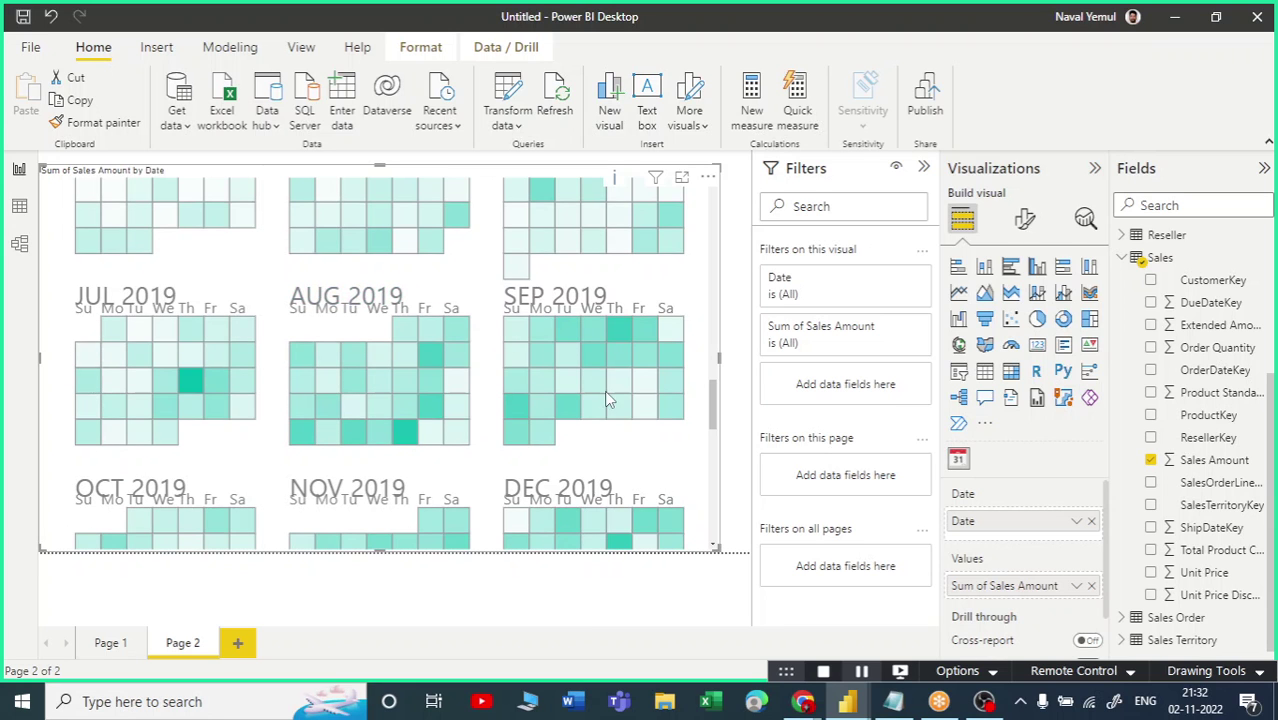
scroll(563, 349, "up", 15)
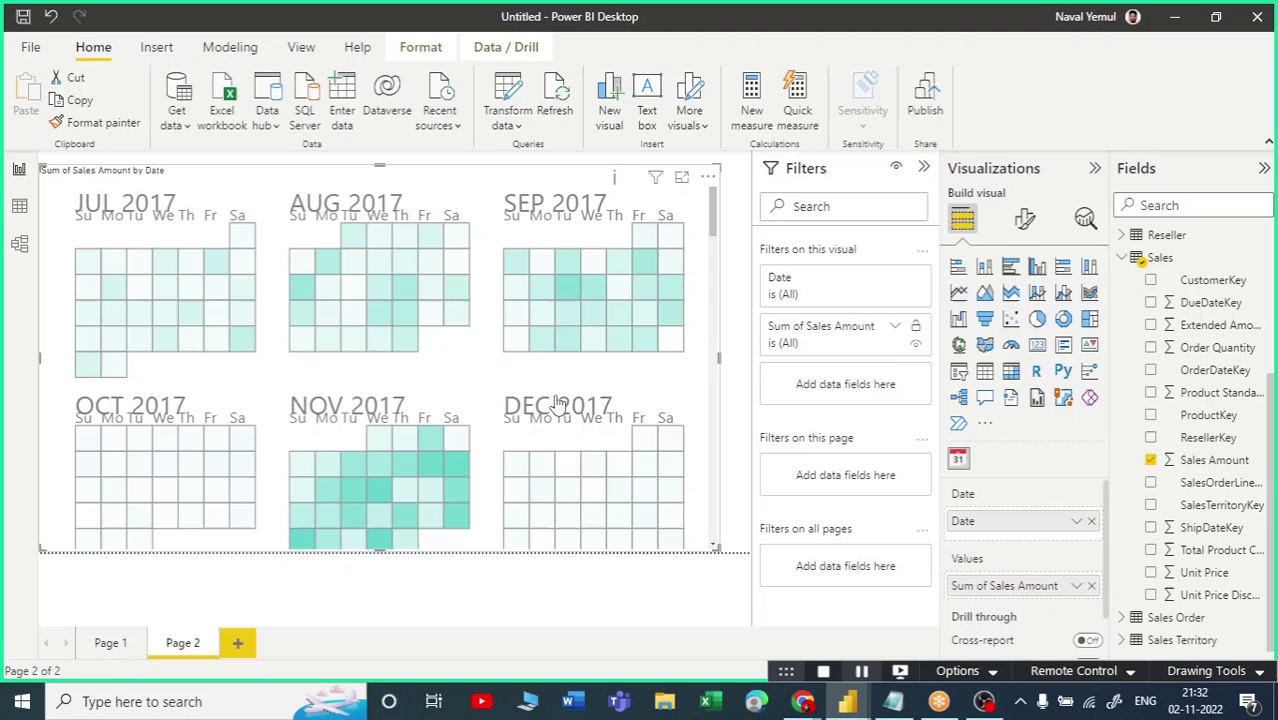
Set Week Start to Monday under the visual's Calendar Configurations.
left_click(1027, 222)
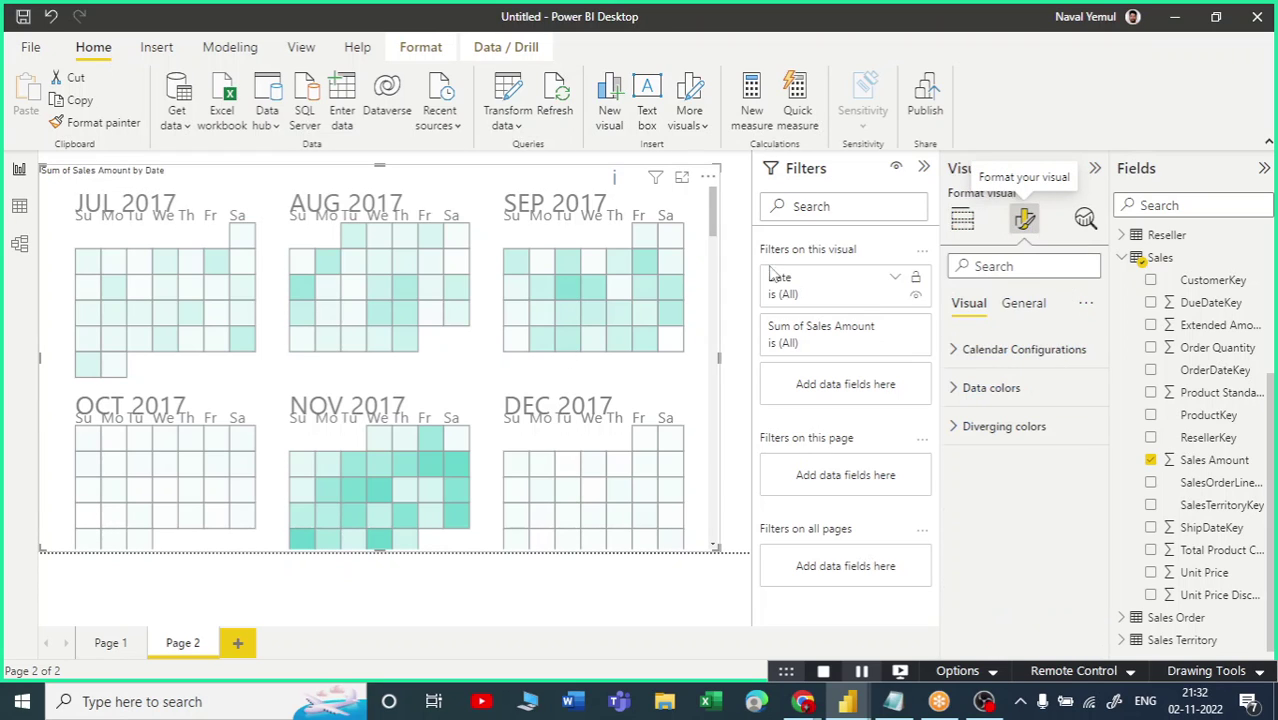
left_click(962, 358)
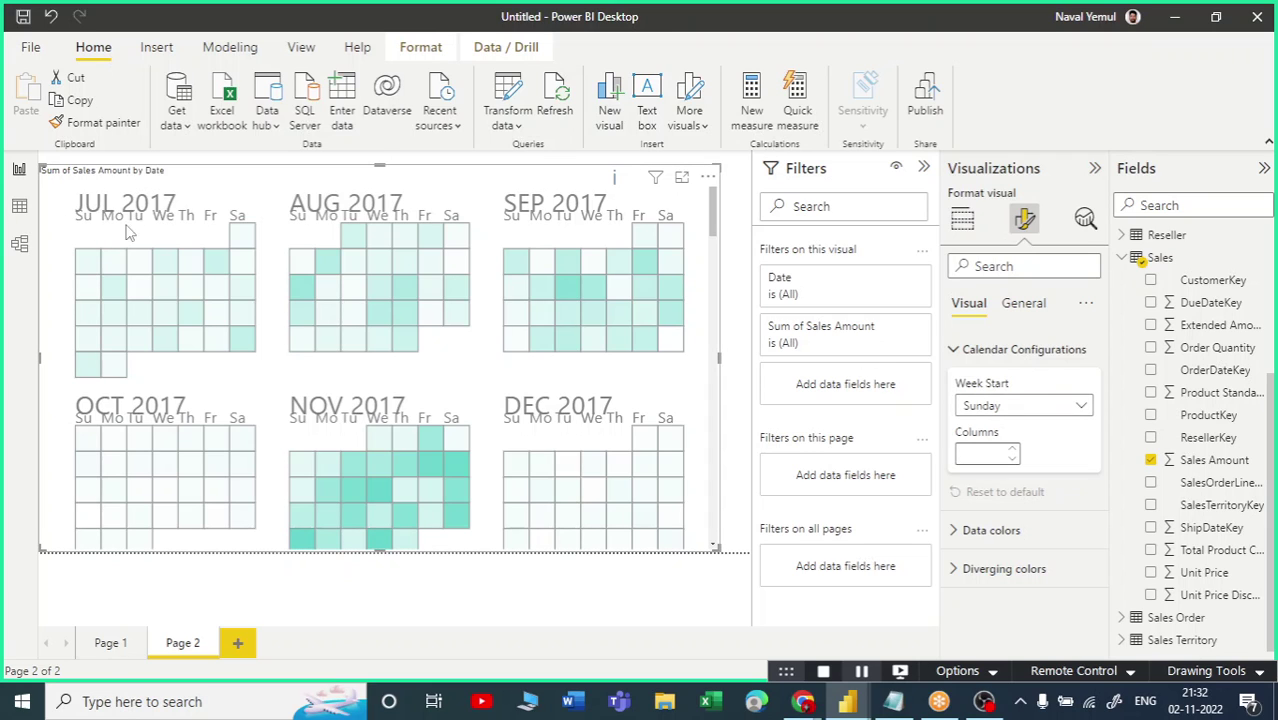
left_click(1015, 408)
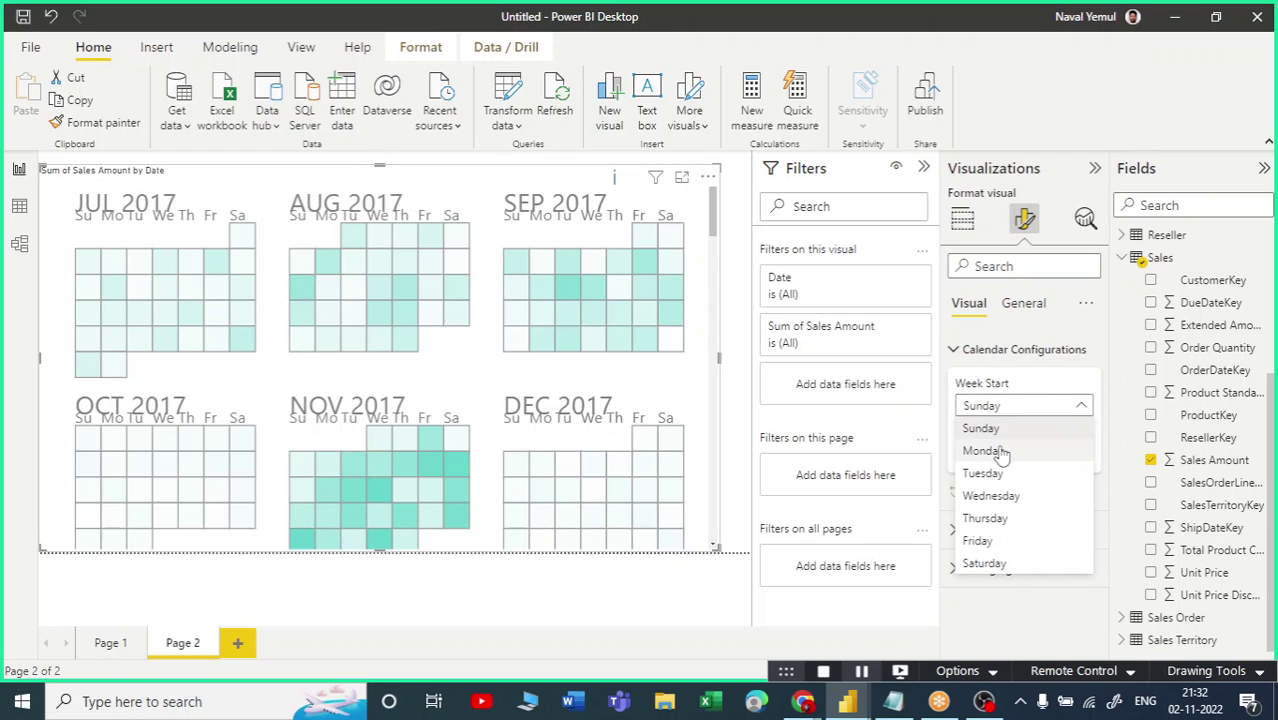
left_click(172, 275)
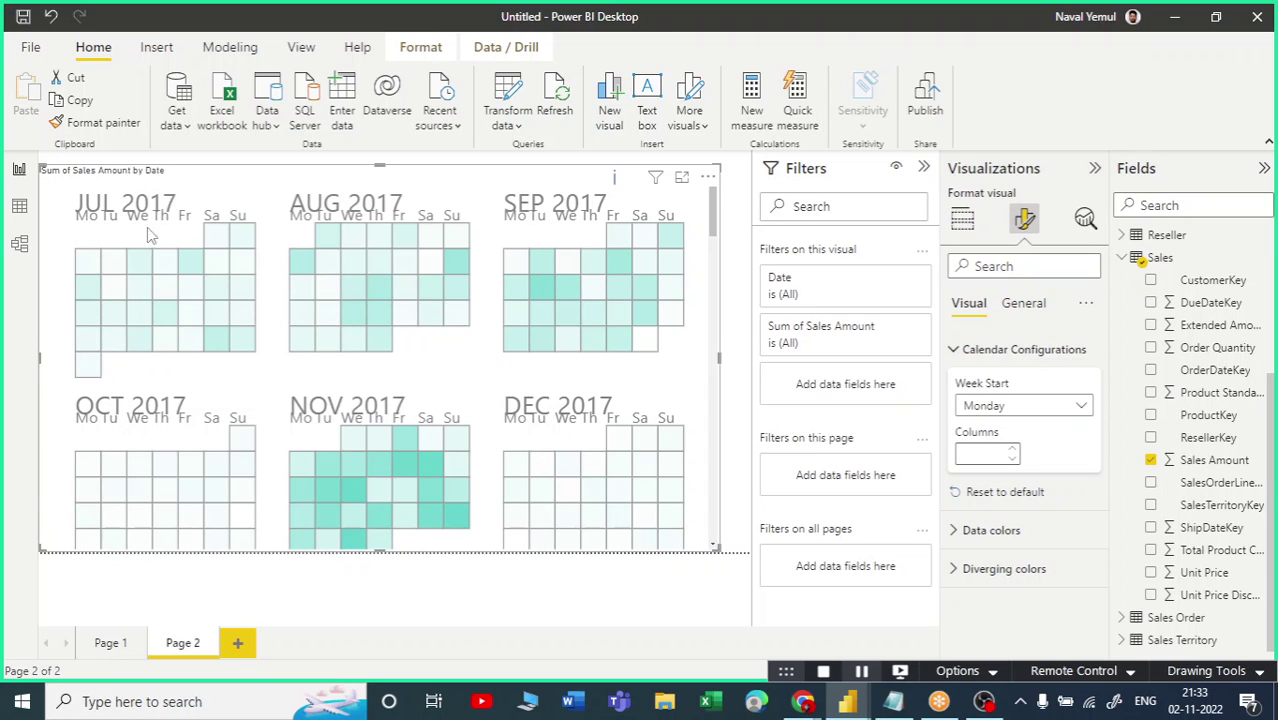
Try Columns values 0, 1 and -1, then reset Calendar Configurations to default.
left_click(1013, 453)
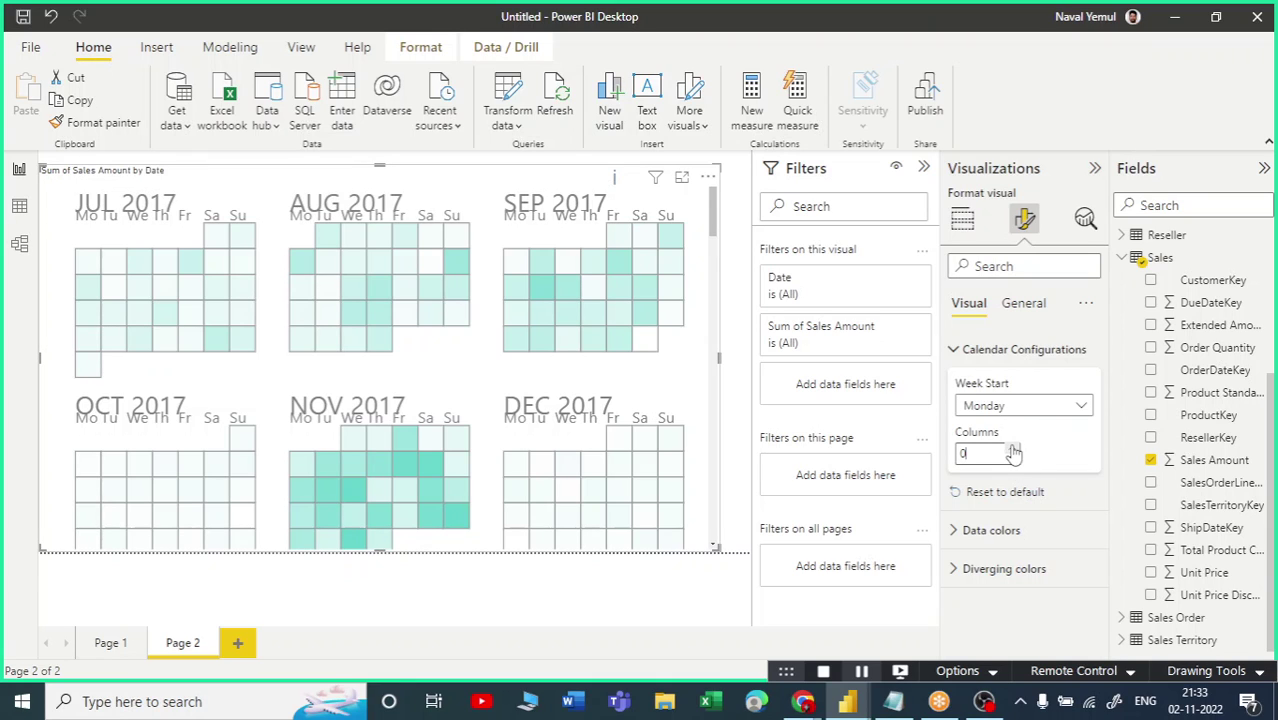
left_click(1013, 451)
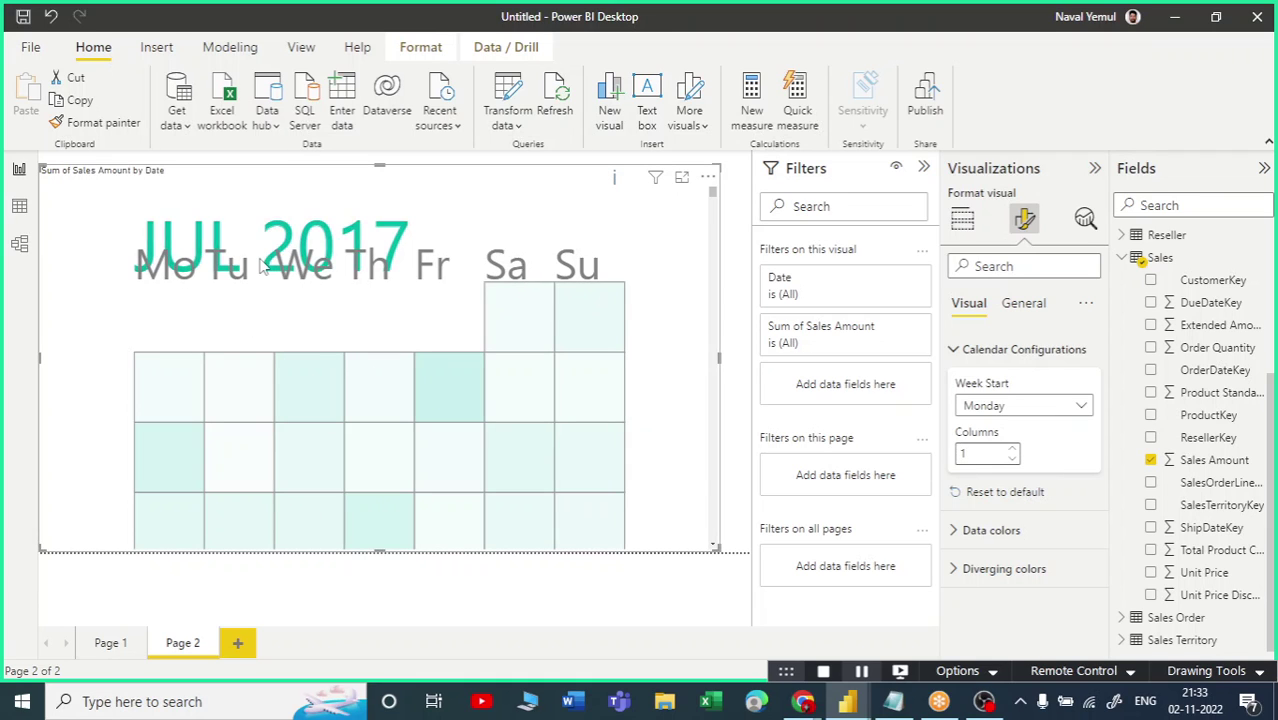
left_click(1013, 459)
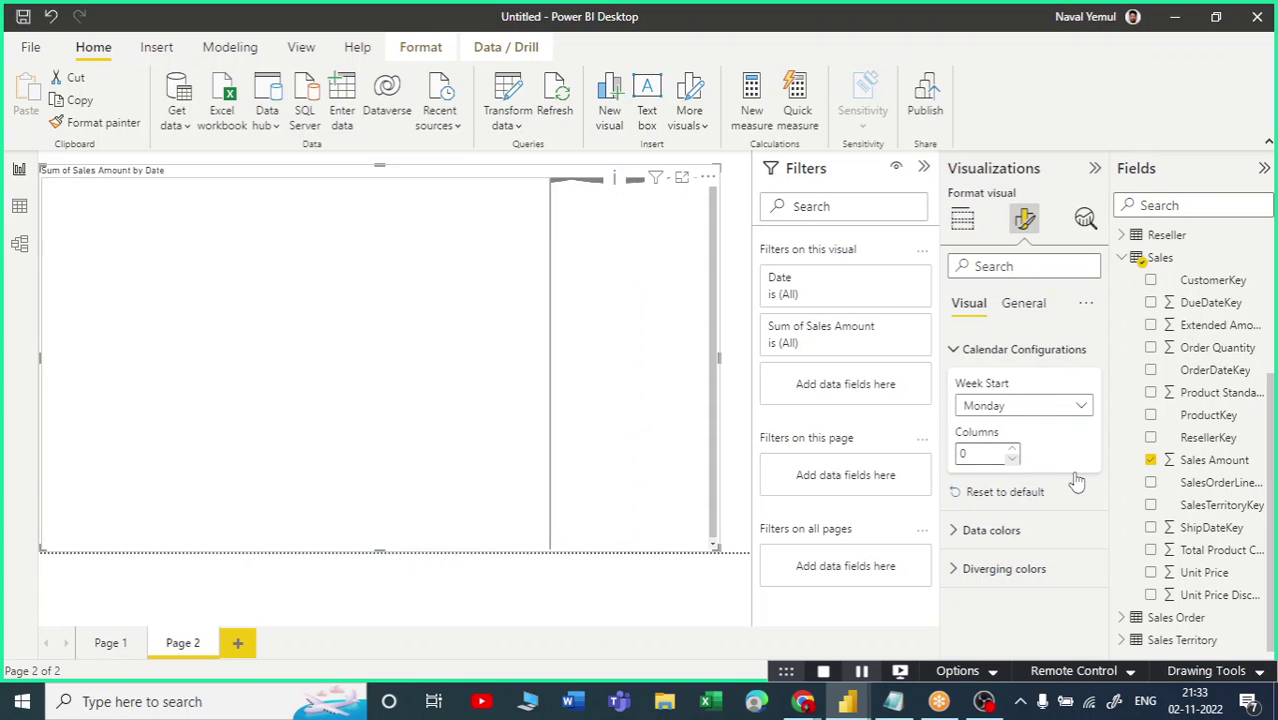
left_click(1012, 449)
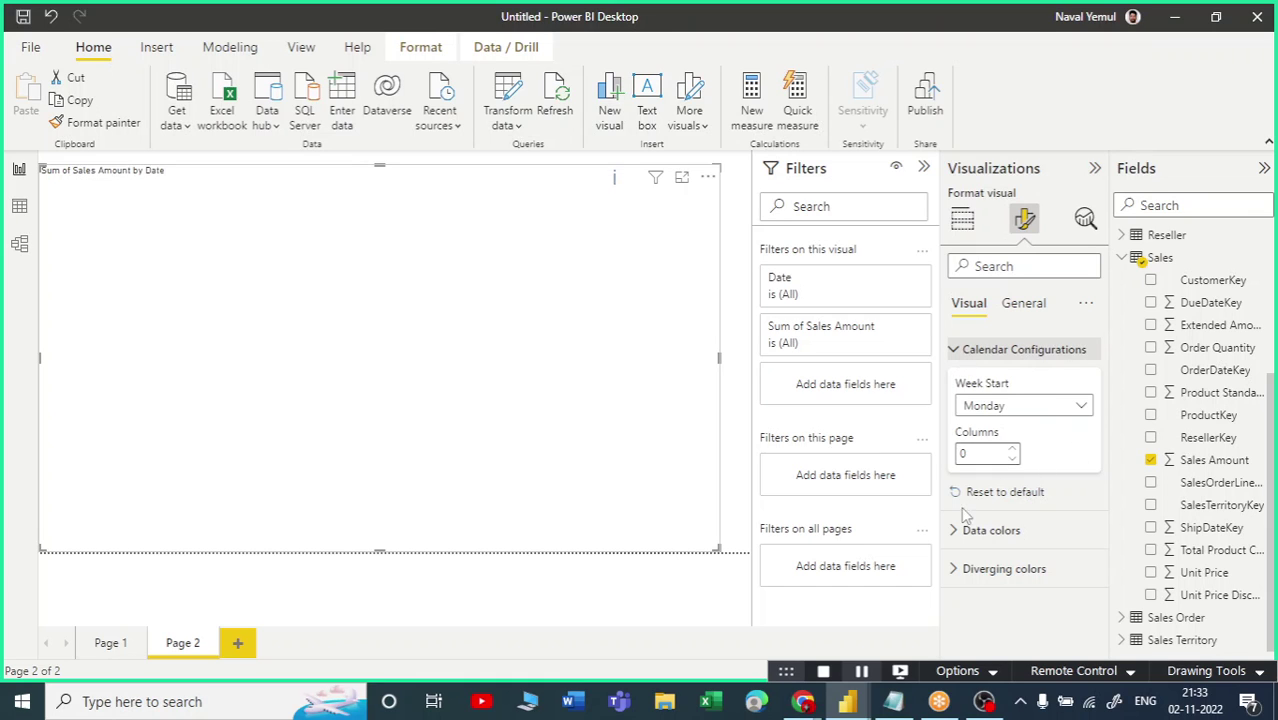
left_click(970, 349)
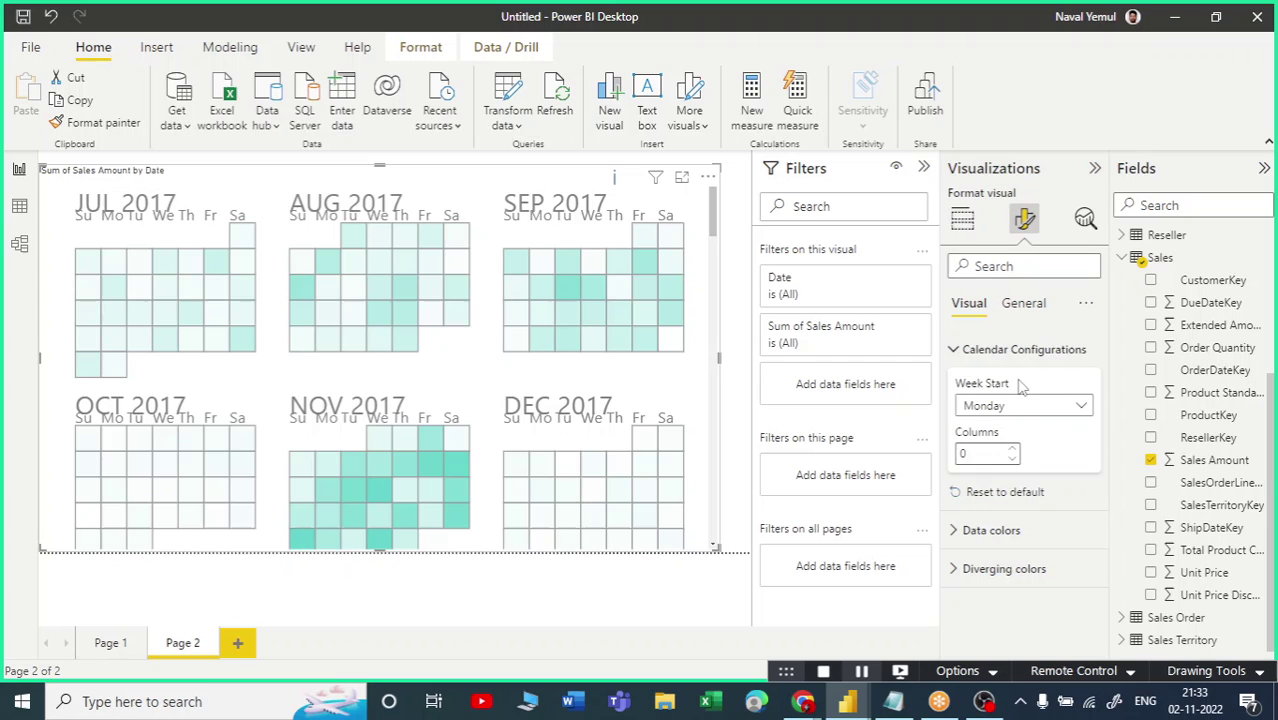
left_click(990, 491)
Set the Data colors Default color to blue and collapse Calendar Configurations.
left_click(960, 530)
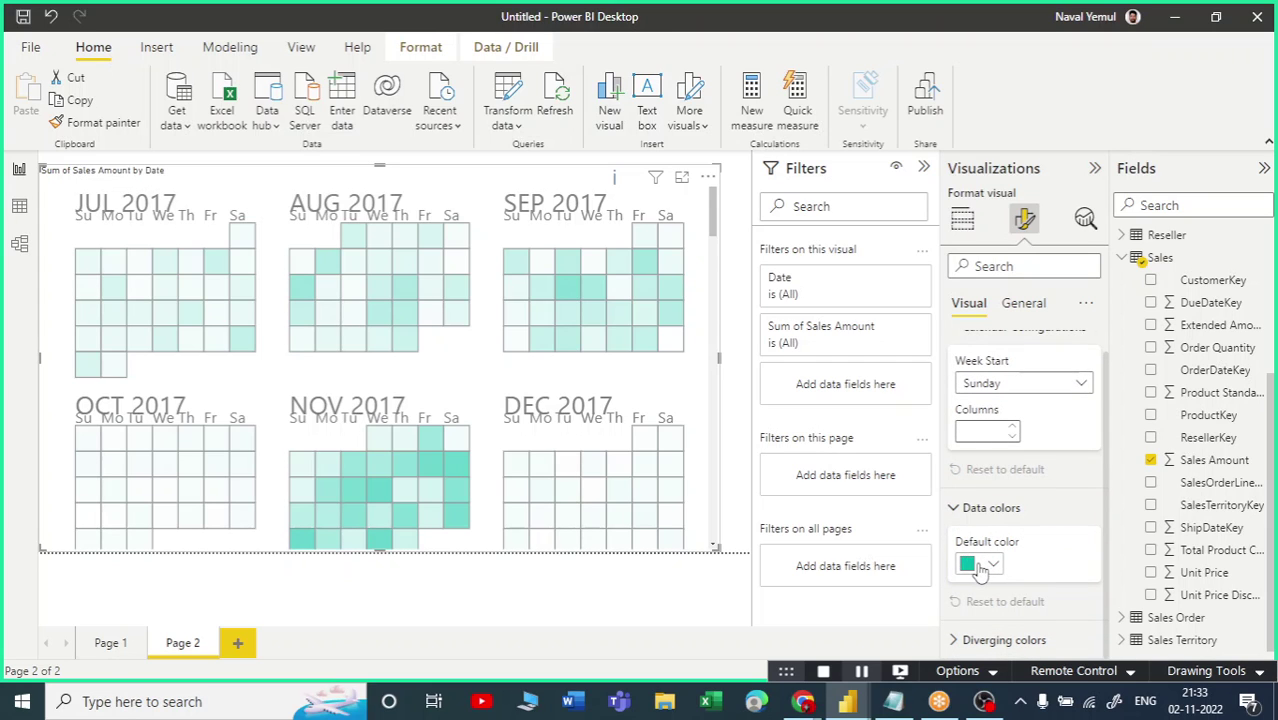
left_click(994, 564)
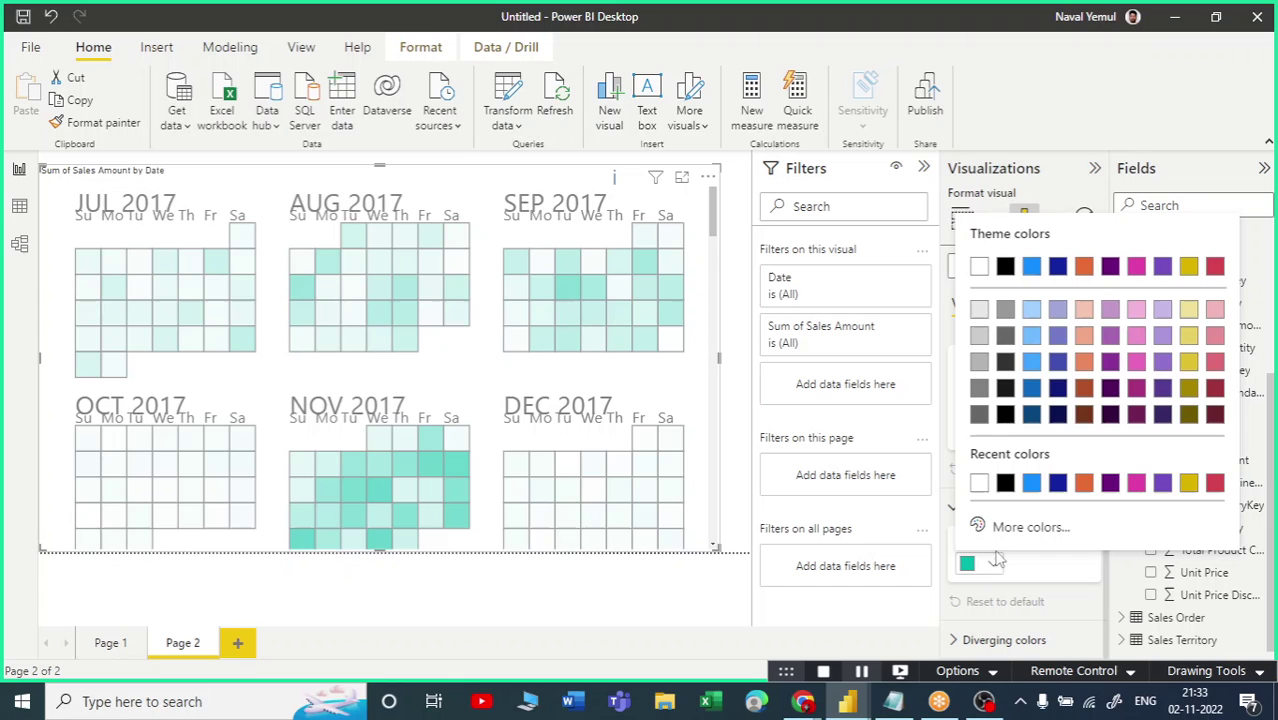
left_click(1032, 483)
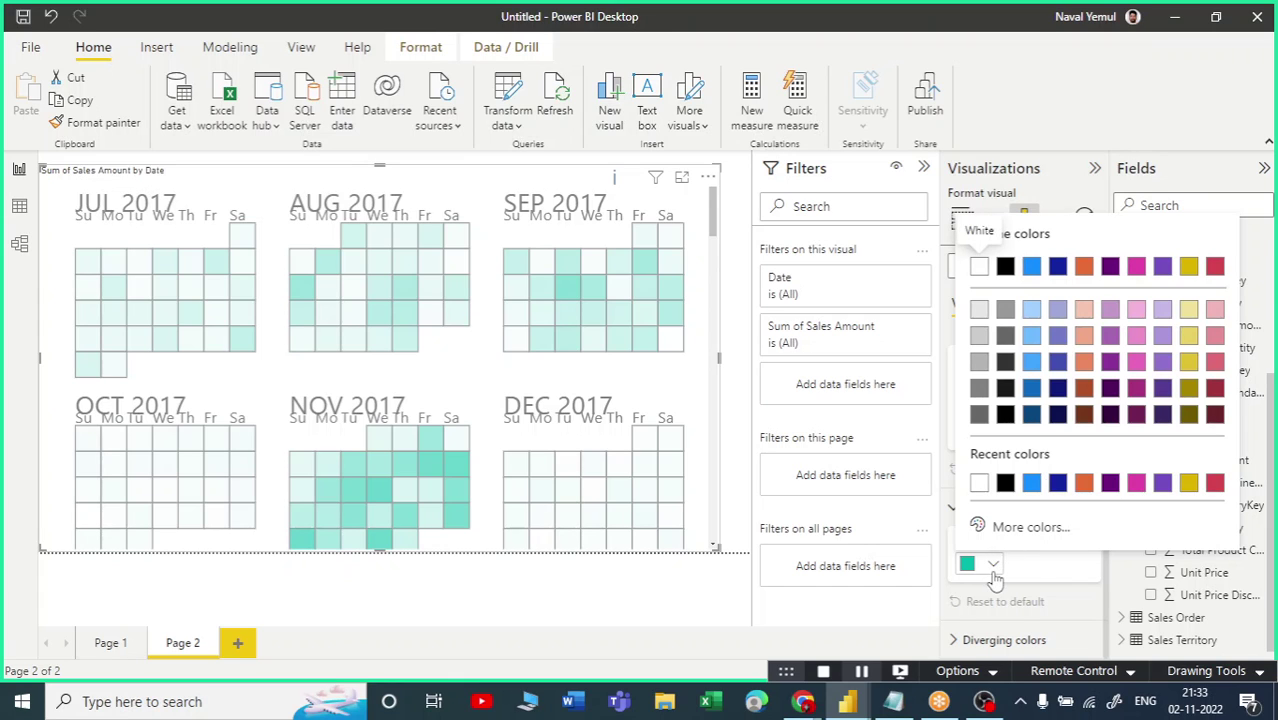
left_click(994, 566)
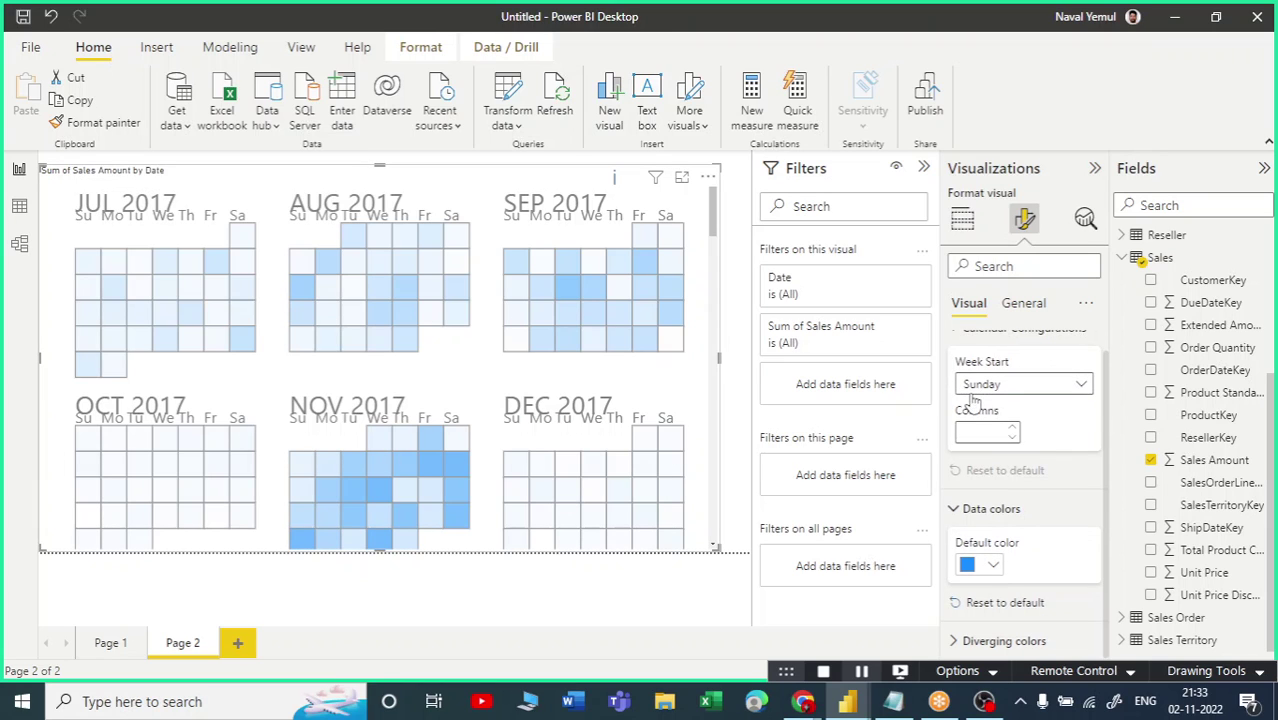
scroll(970, 400, "up", 1)
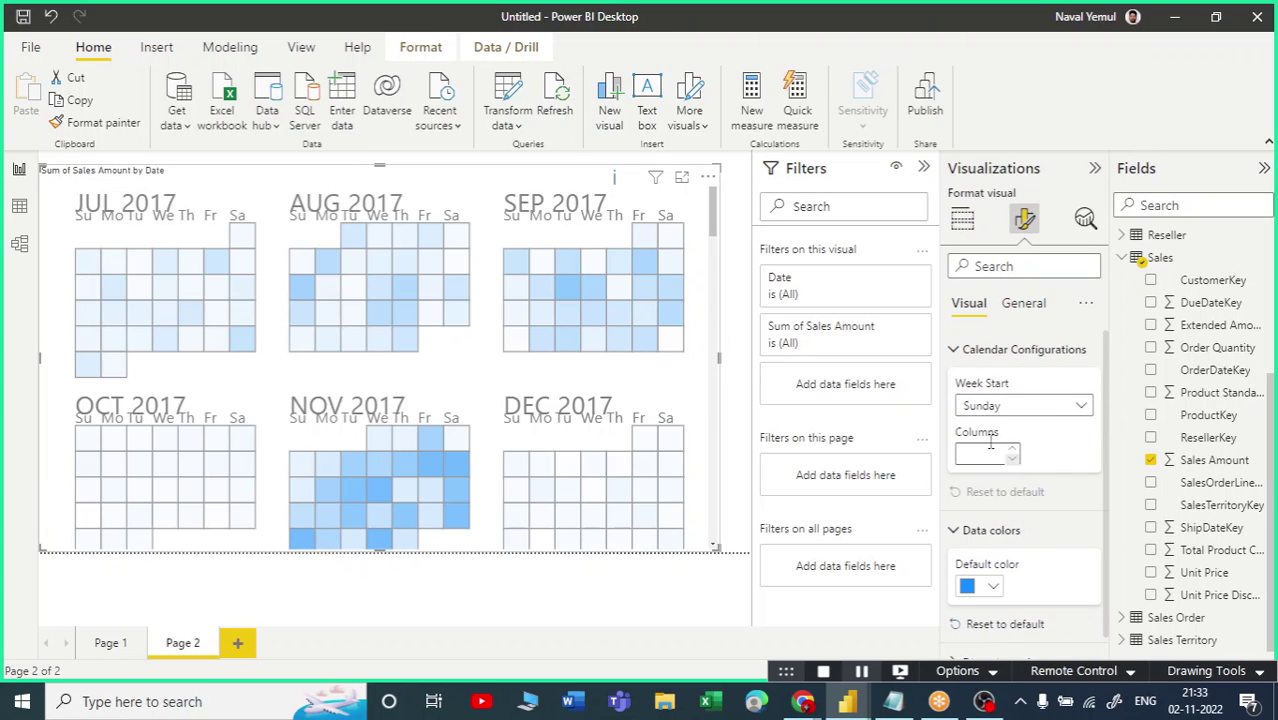
left_click(956, 350)
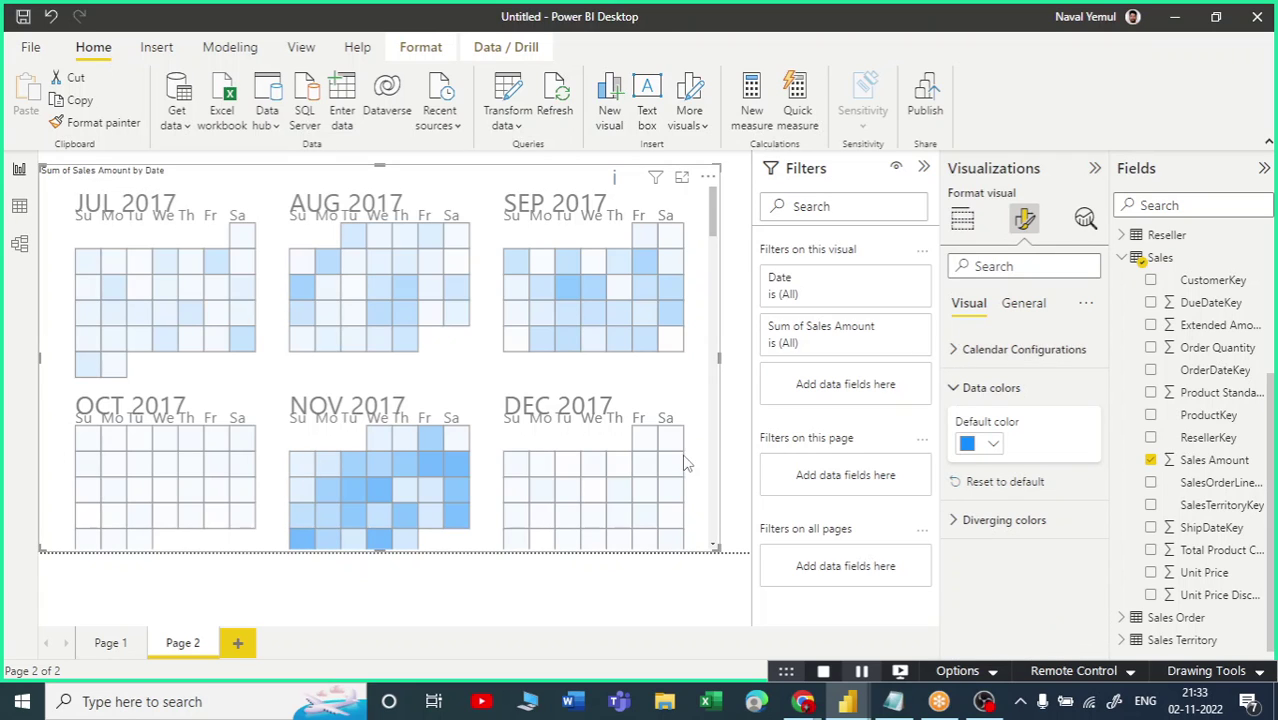